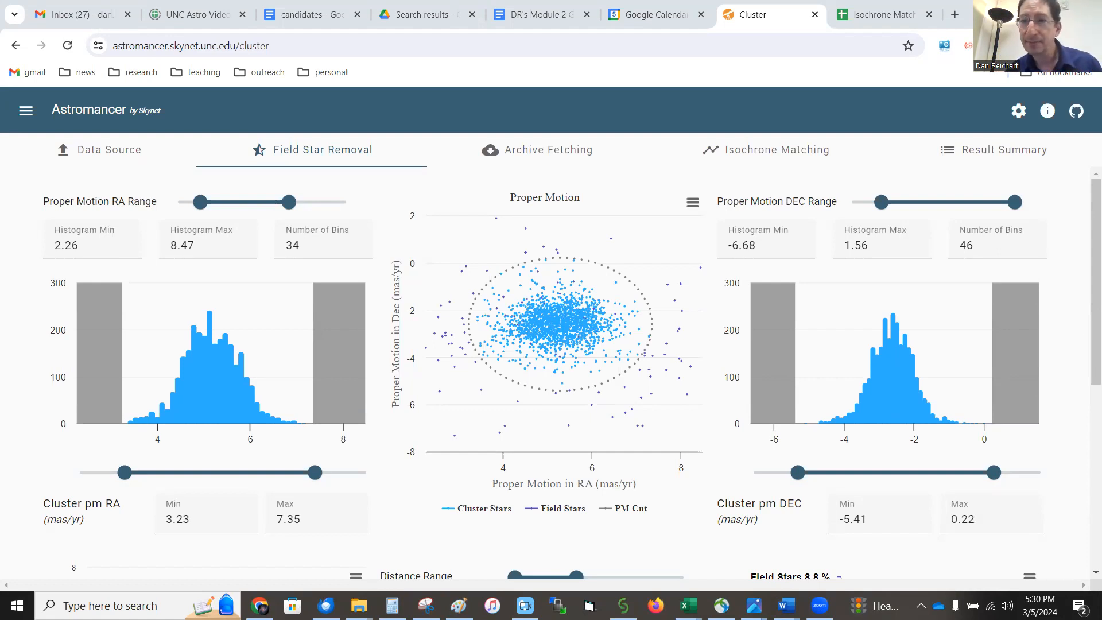
Step: Switch to the Isochrone Matching Results spreadsheet and review the young, intermediate-age and old cluster tables on the Skynet Only sheet
left_click(870, 10)
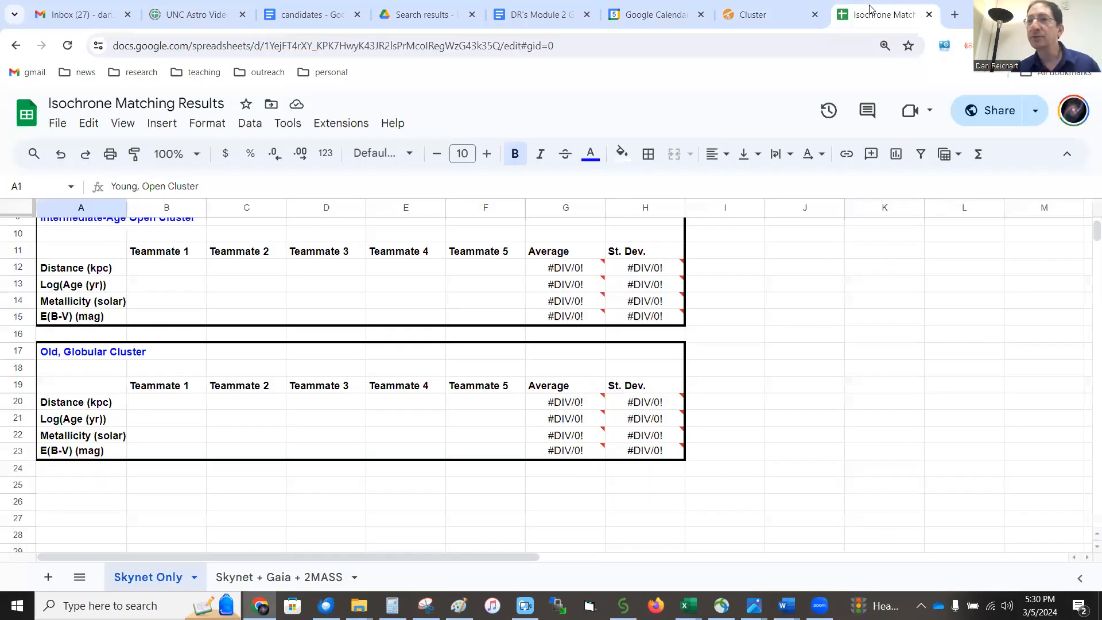
scroll(580, 408, "up", 3)
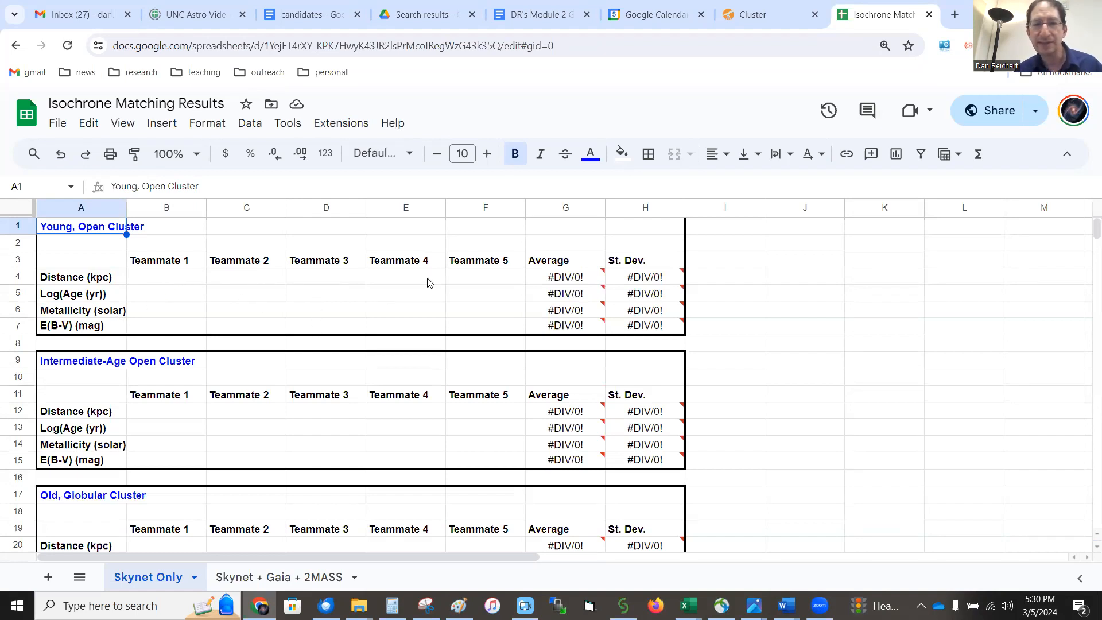
mouse_move(553, 280)
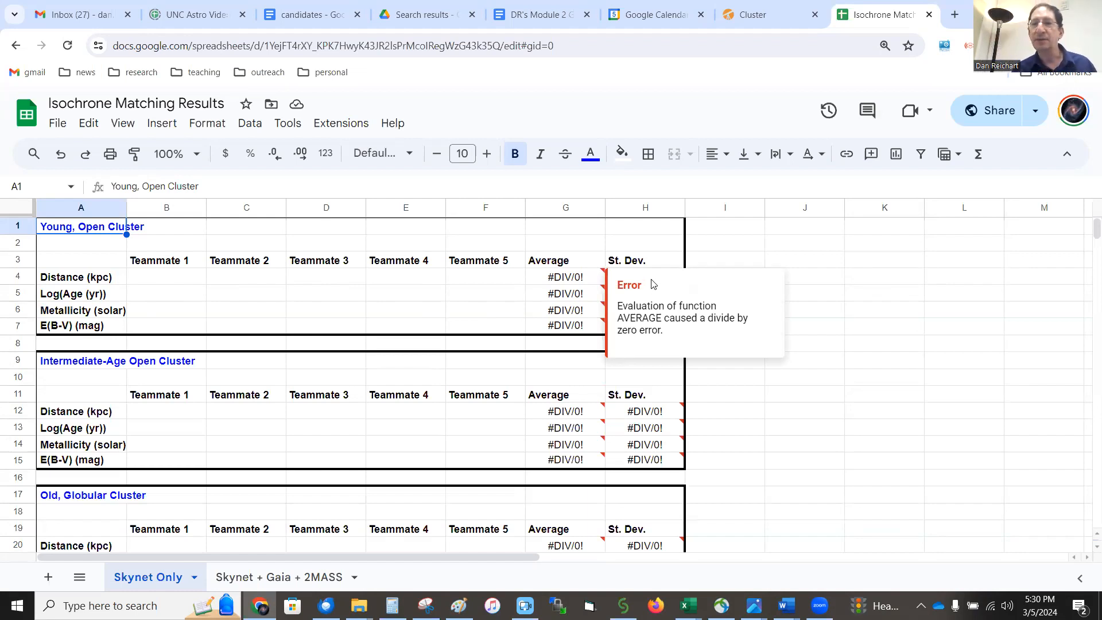
left_click(808, 243)
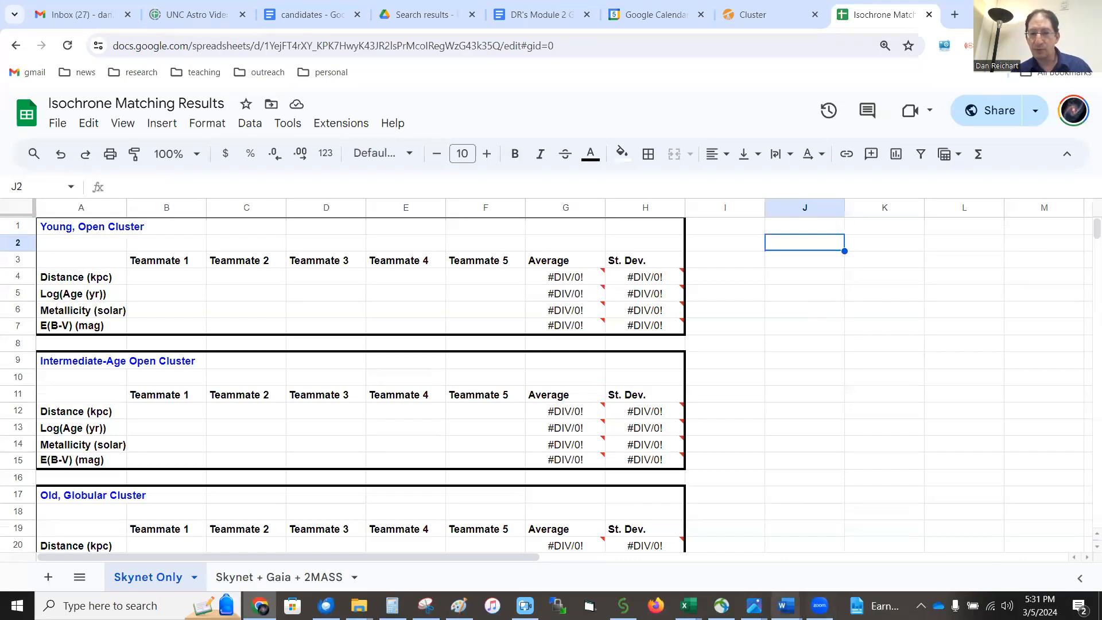
Step: View the 47 tuc image in Photos, and return to the Astromancer Cluster page in Chrome
mouse_move(753, 605)
left_click(871, 511)
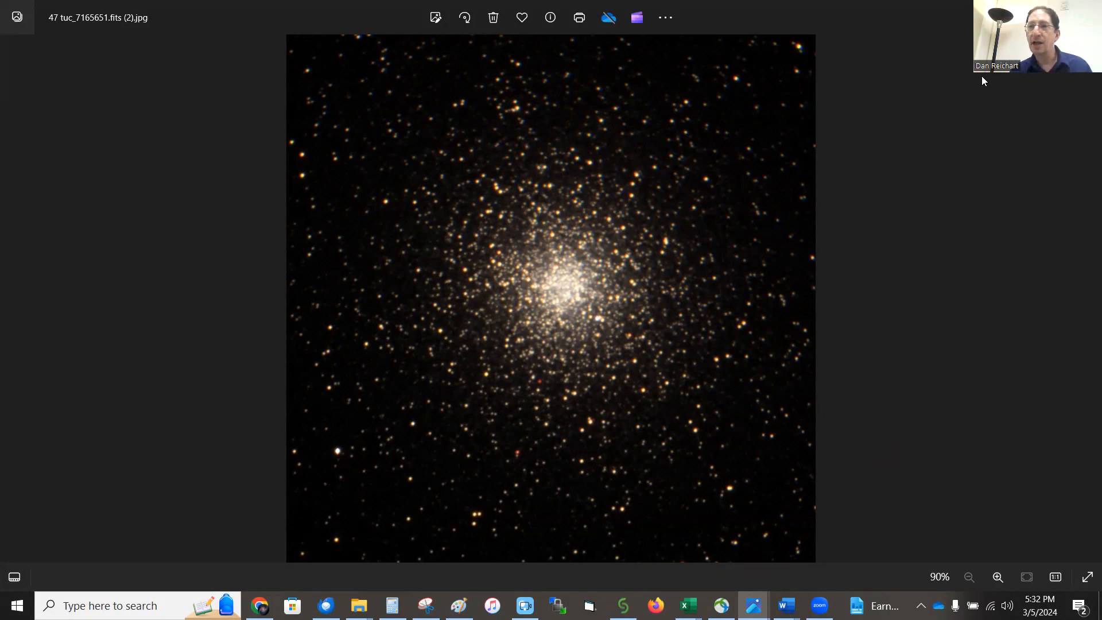
left_click(1019, 12)
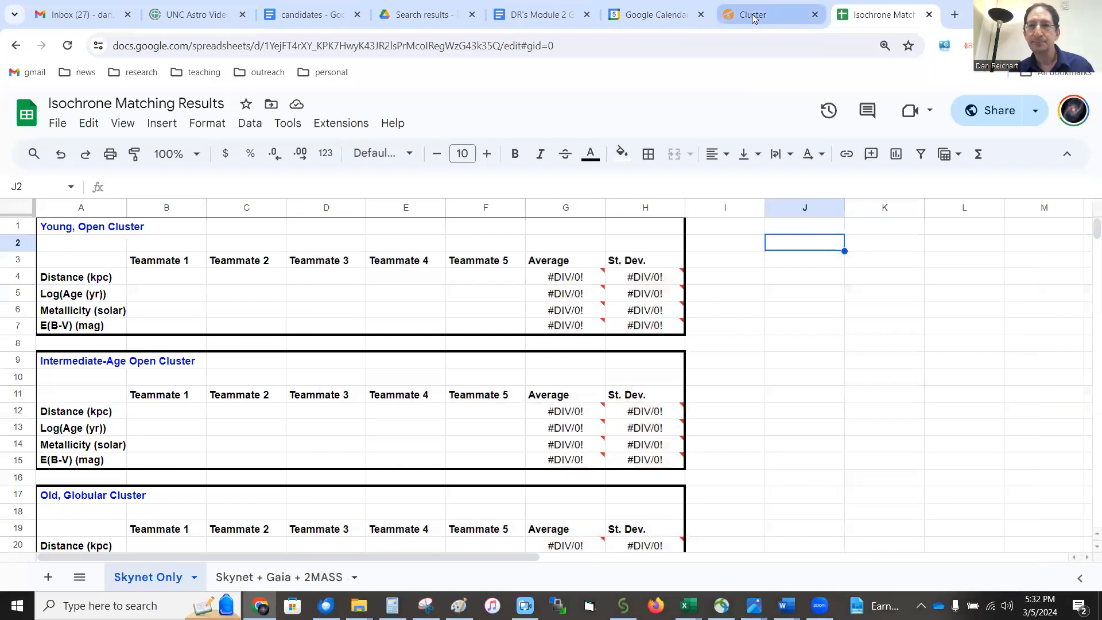
left_click(752, 14)
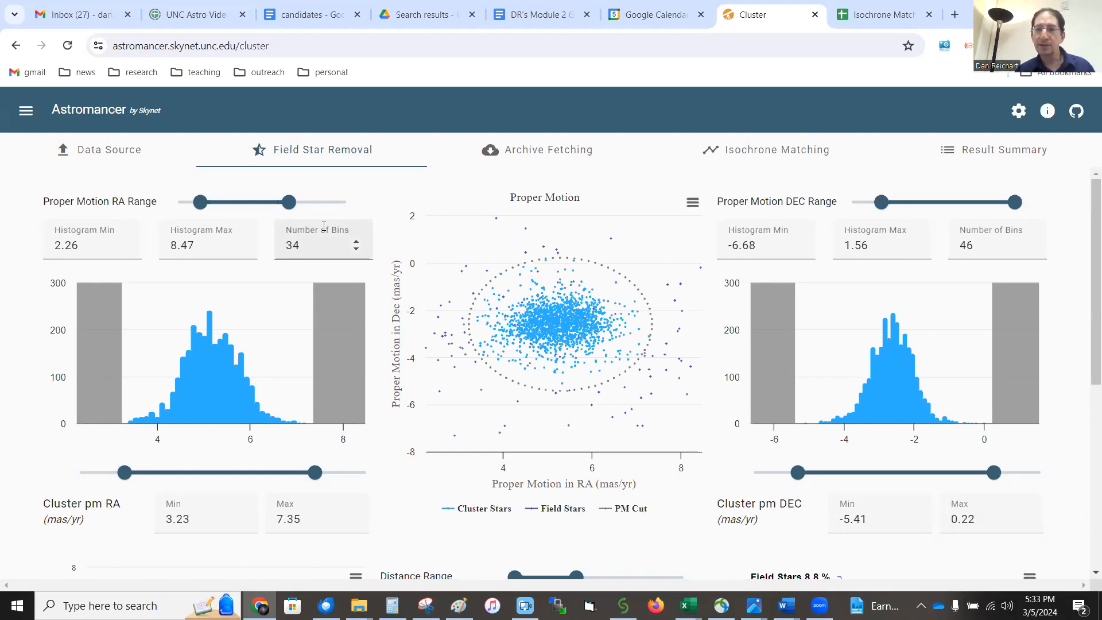
Step: Bring up the 47 tuc globular cluster image in Photos once more and put it away after viewing
mouse_move(753, 605)
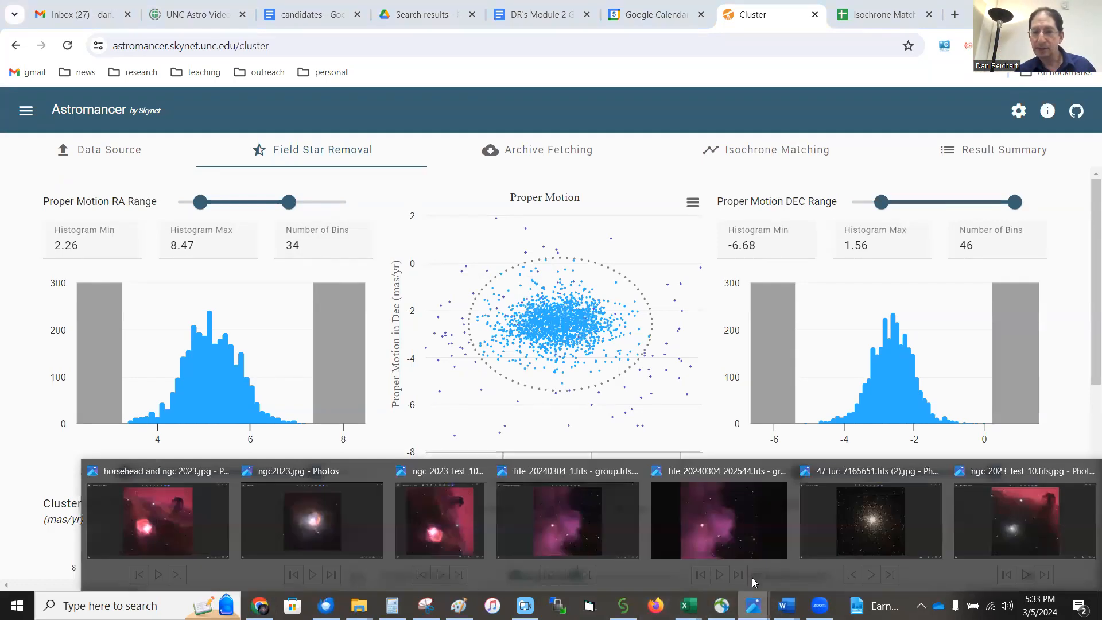
left_click(846, 531)
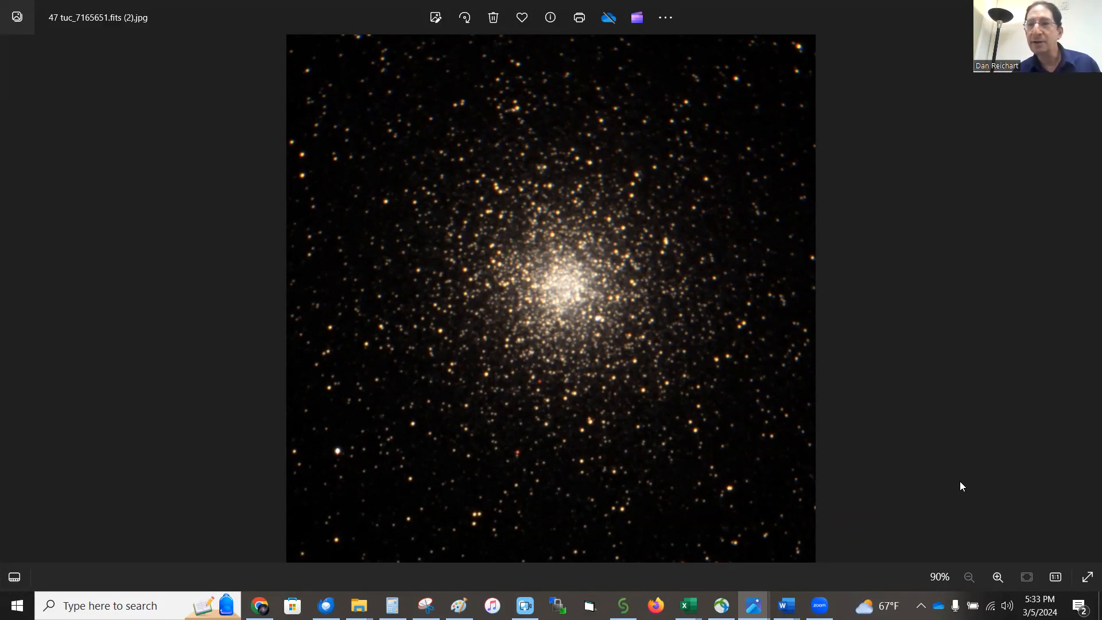
left_click(1003, 14)
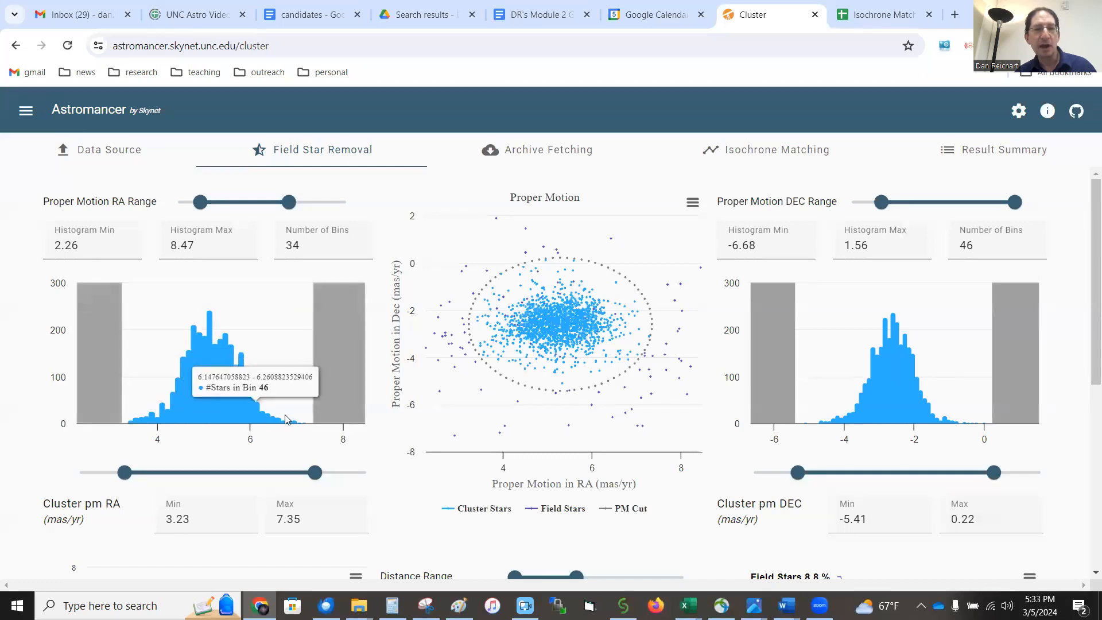
Step: Inspect the peak of the cluster's distance histogram on the field star removal page
scroll(697, 436, "down", 6)
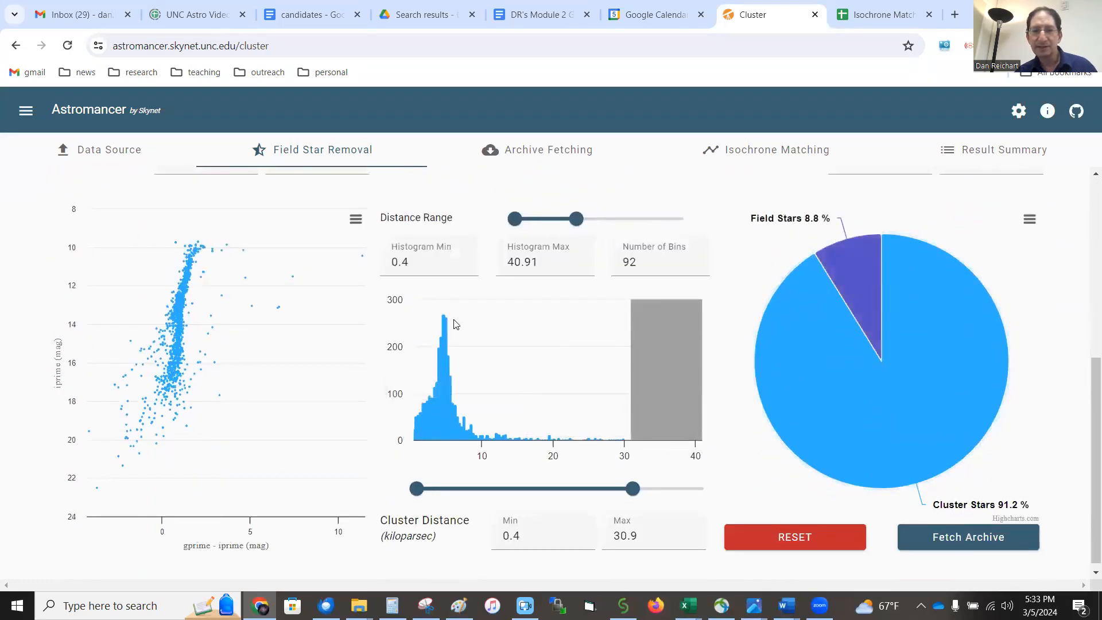
mouse_move(445, 319)
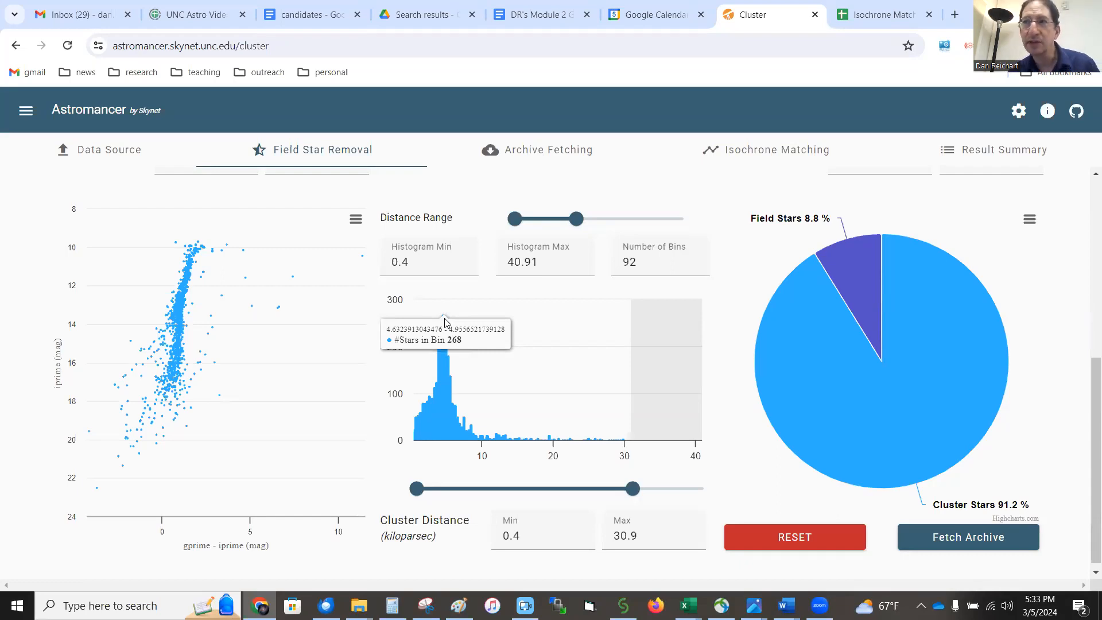
scroll(445, 322, "up", 5)
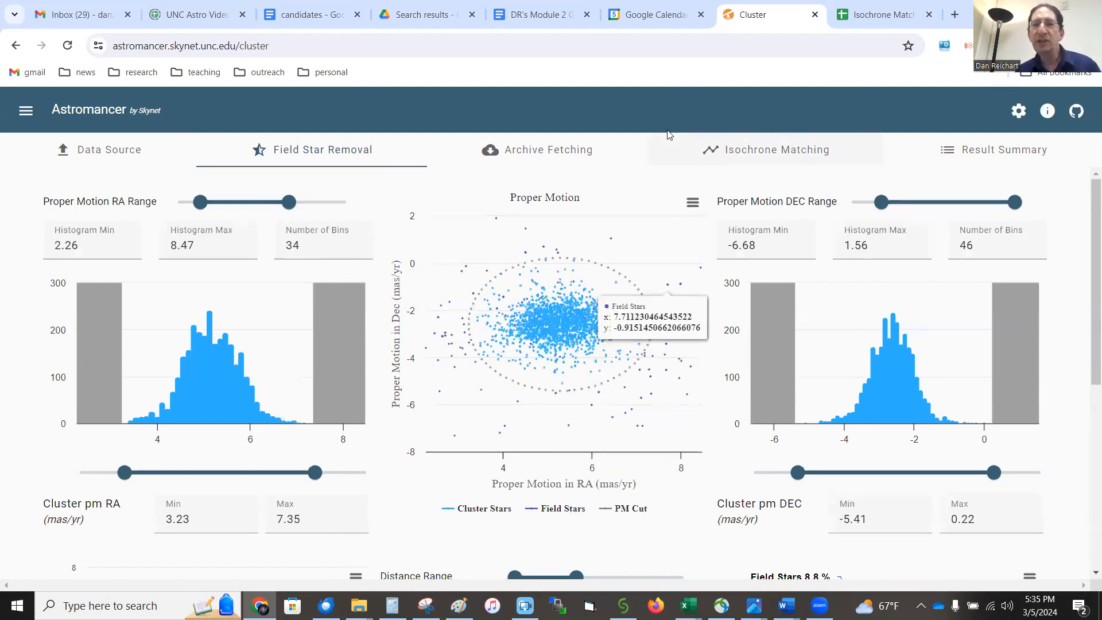
Step: Finish field star removal with the current proper motion and distance ranges and continue to archive fetching
left_click(692, 204)
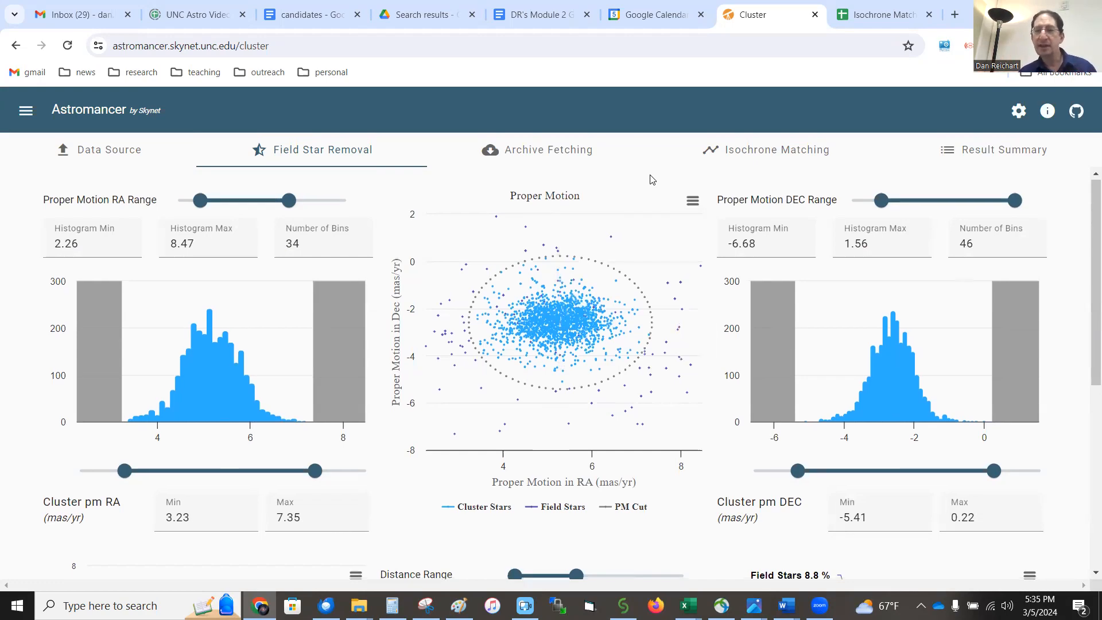
scroll(649, 180, "down", 4)
scroll(686, 349, "down", 3)
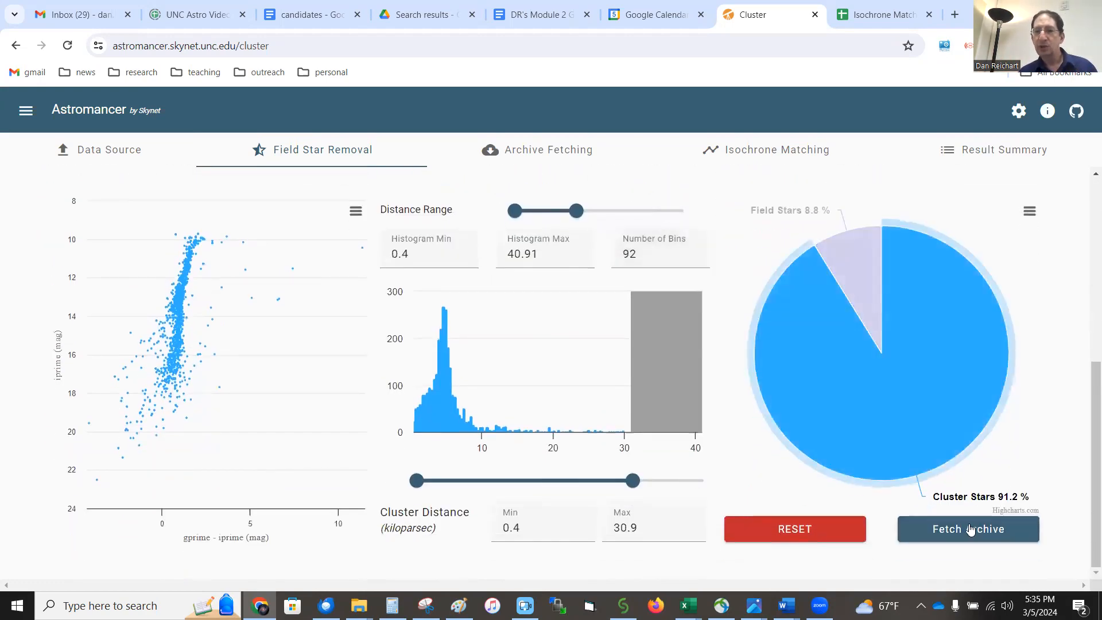
left_click(933, 528)
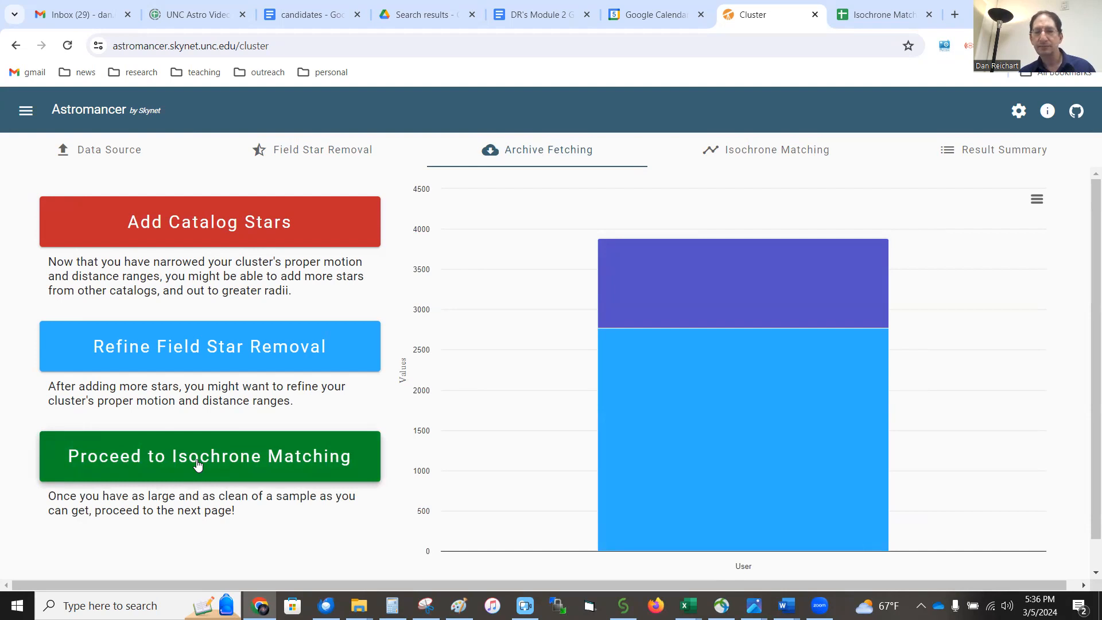
Step: Proceed to isochrone matching and review the distance, age, metallicity and reddening parameters and the B-R vs V and V-I vs R plots
left_click(198, 464)
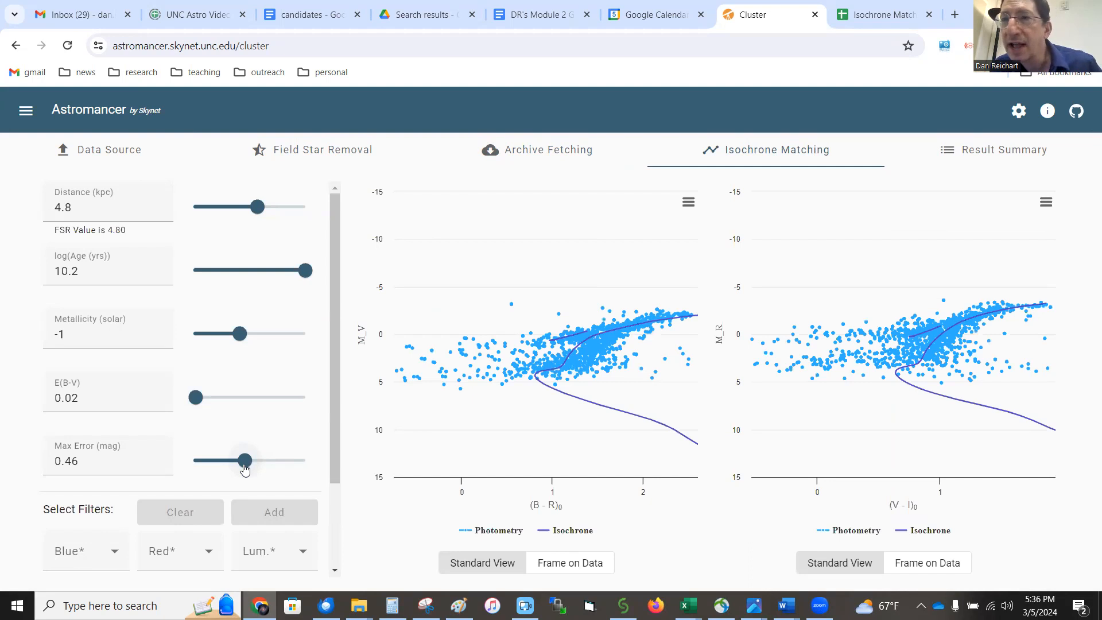
scroll(125, 458, "down", 2)
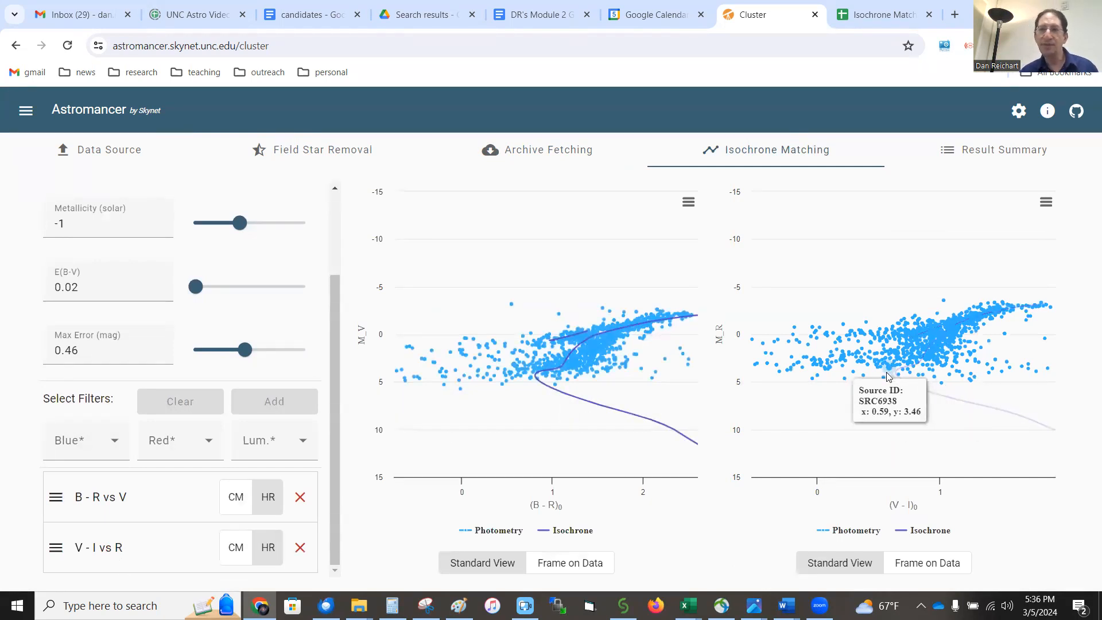
scroll(245, 340, "up", 2)
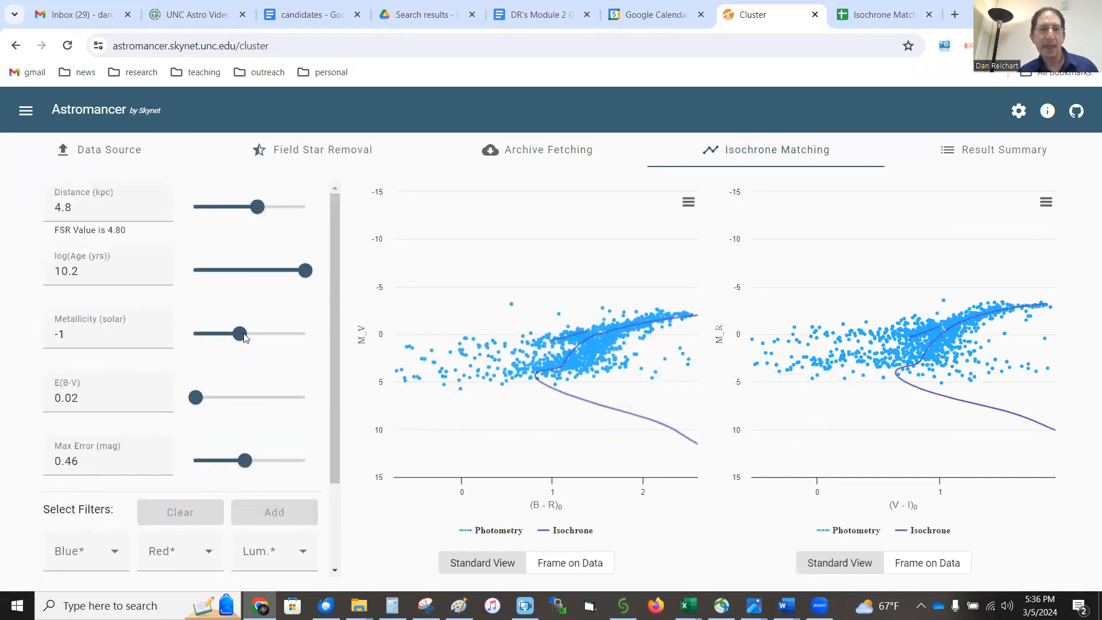
left_click(79, 211)
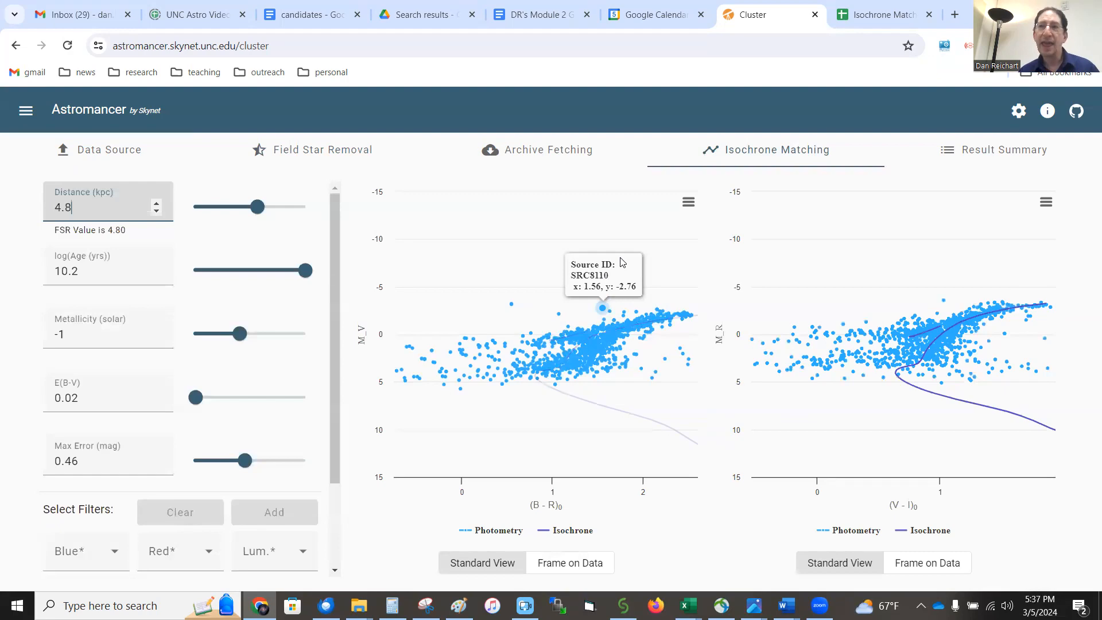
Step: Return to archive fetching and start adding catalog stars with the GAIA and 2MASS catalogues selected
left_click(540, 153)
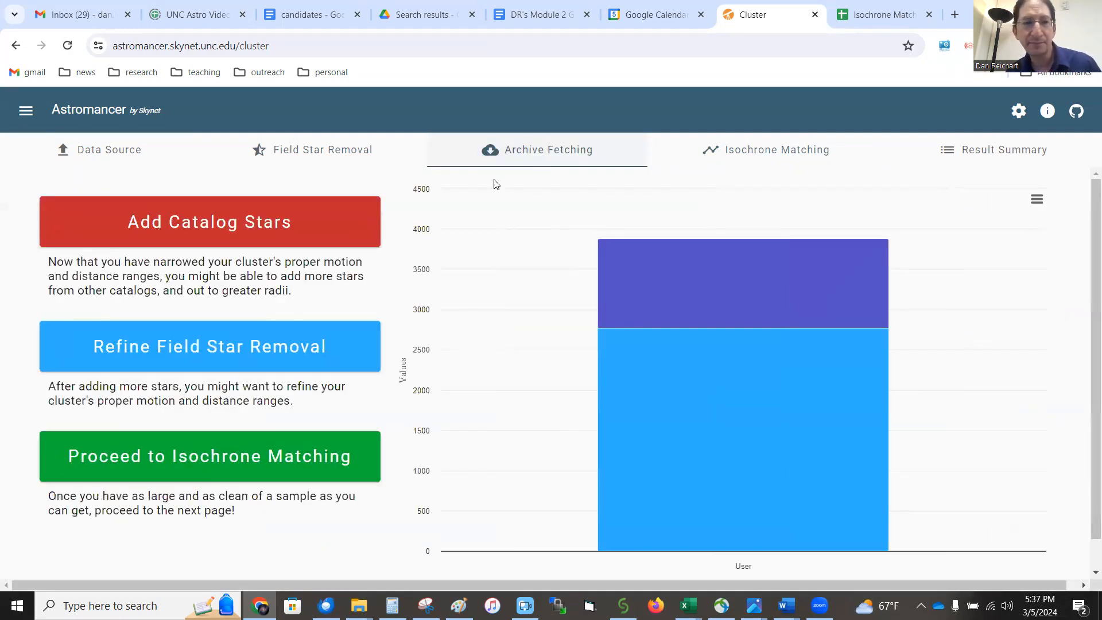
left_click(264, 221)
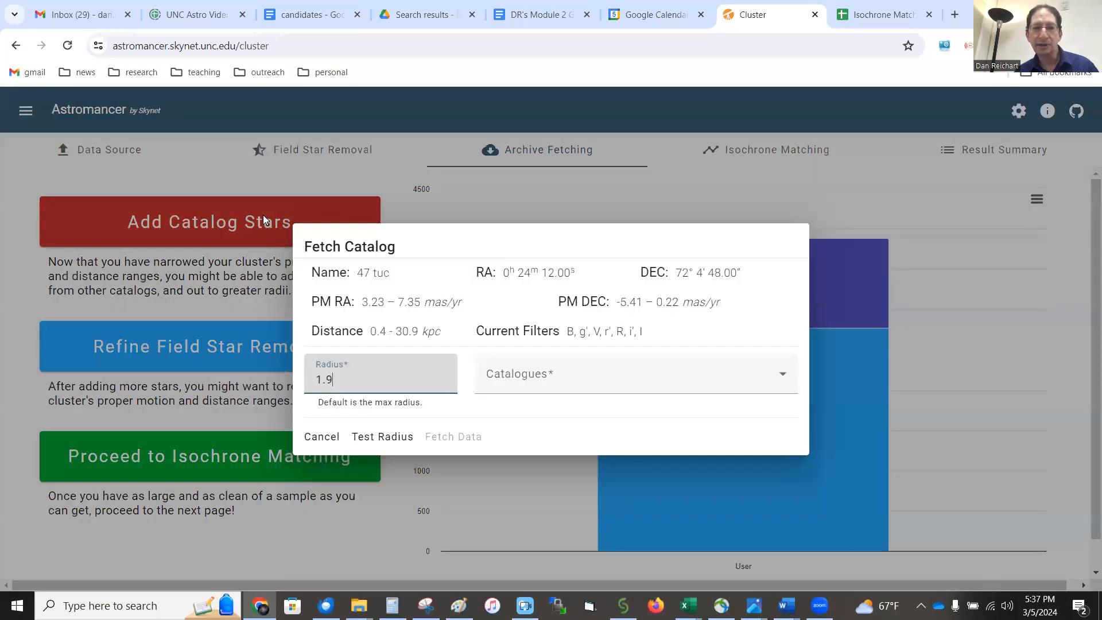
left_click(581, 384)
left_click(493, 417)
left_click(492, 486)
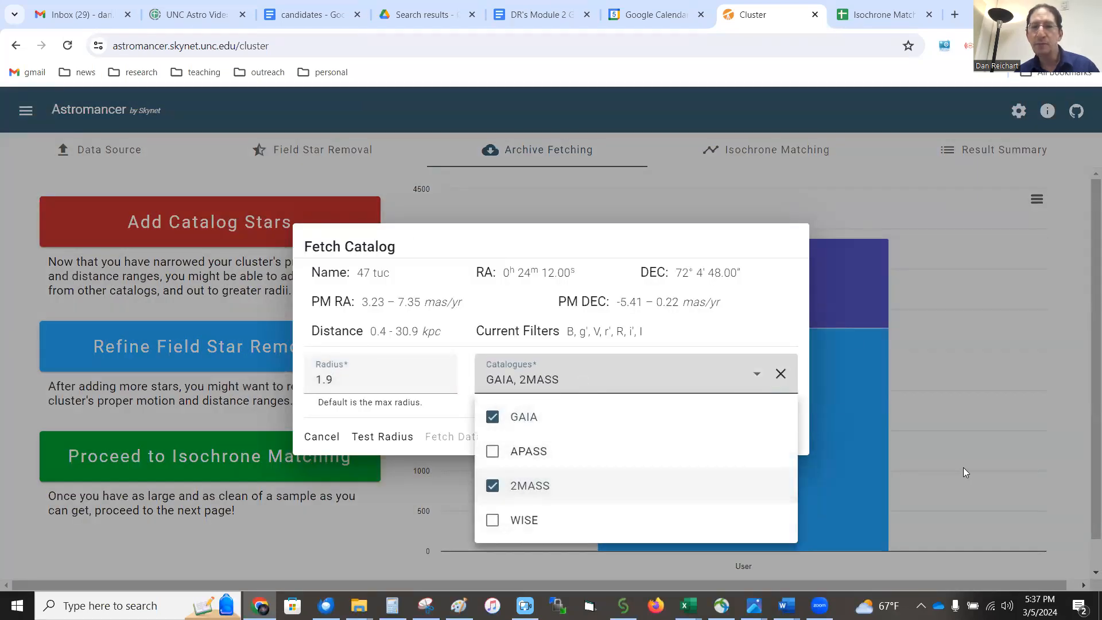
left_click(771, 327)
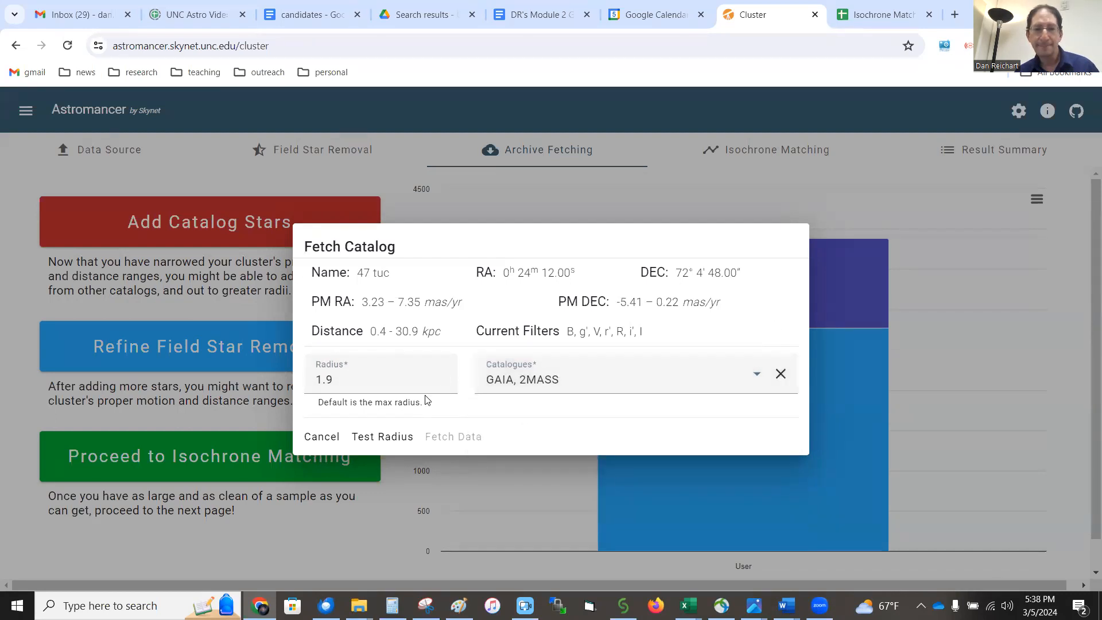
Step: Test the catalog search with the default radius of 1.9, and again with a radius of 0.1
left_click(382, 437)
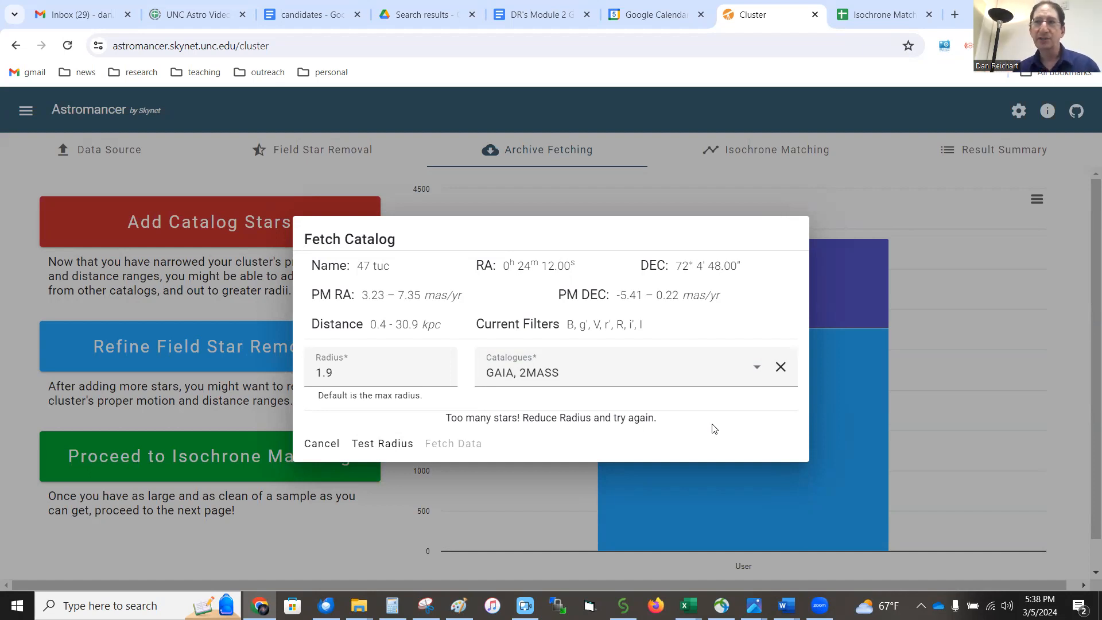
left_click_drag(333, 373, 310, 382)
type("0.1")
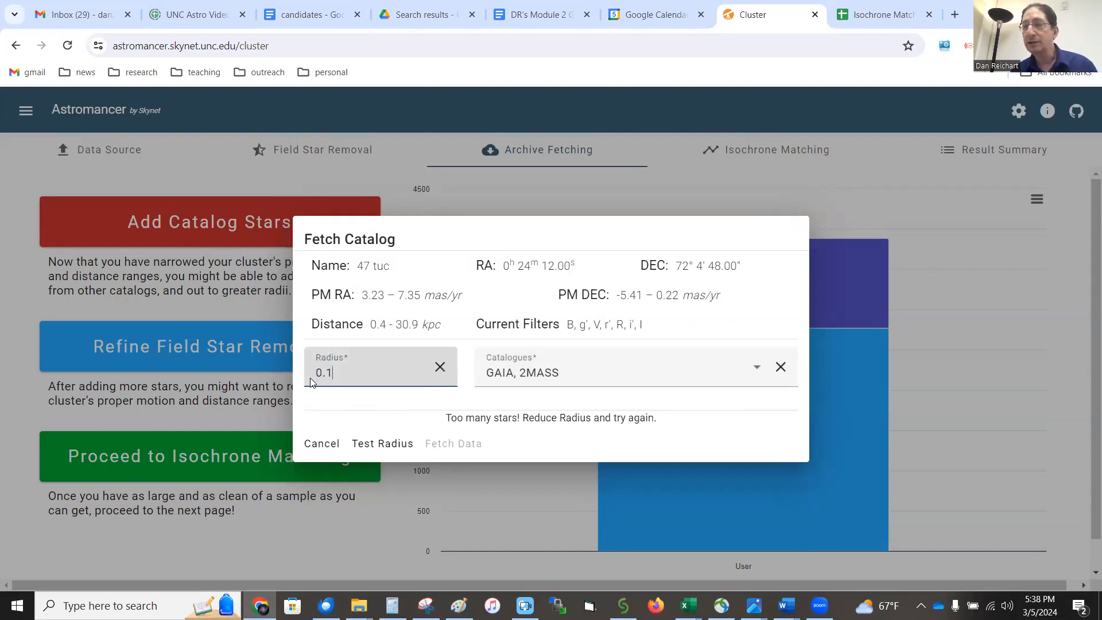
left_click(362, 447)
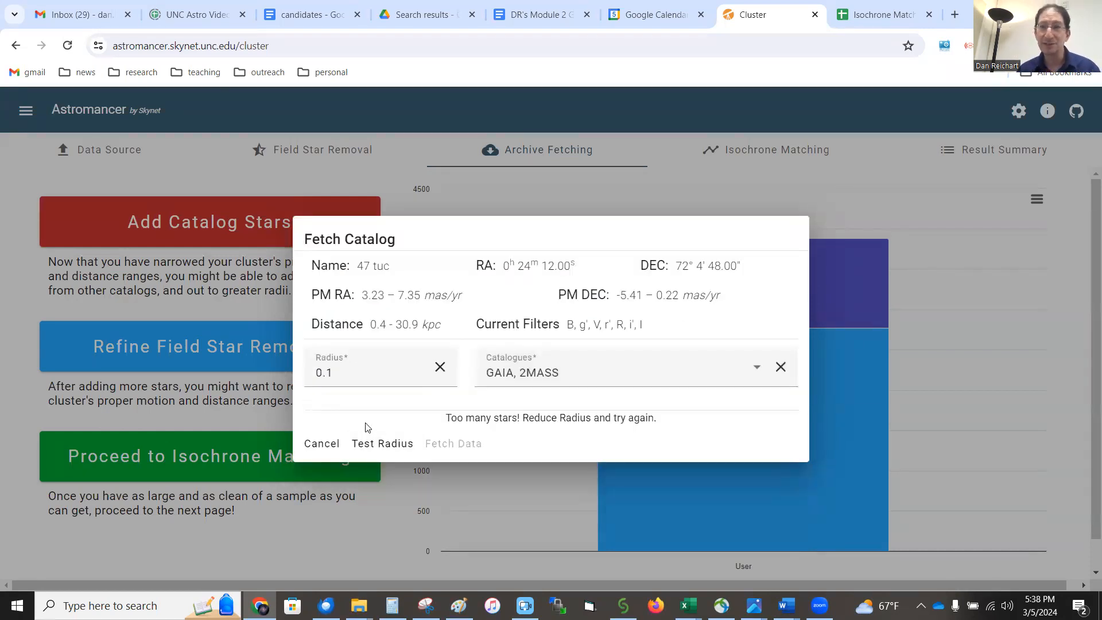
Step: Reduce the catalog search radius to 0.05 and test it against the star limit
left_click(336, 374)
key("BackSpace")
type("05")
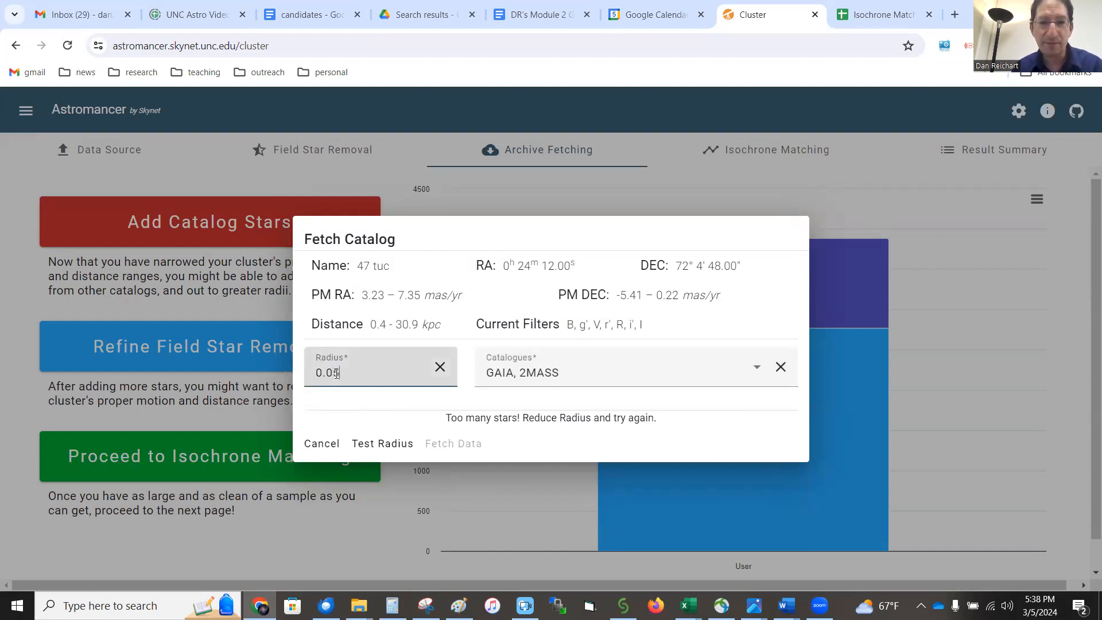
left_click(376, 444)
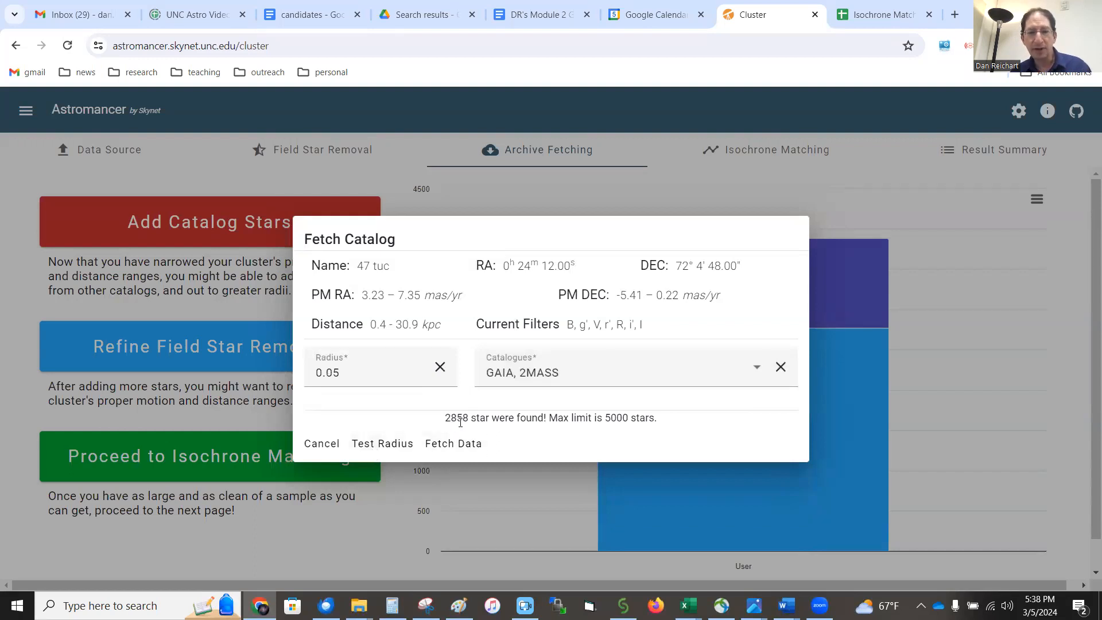
Step: Set the catalog search radius to 0.06 and test the number of stars it finds
left_click(386, 377)
key("BackSpace")
type("6")
left_click(395, 444)
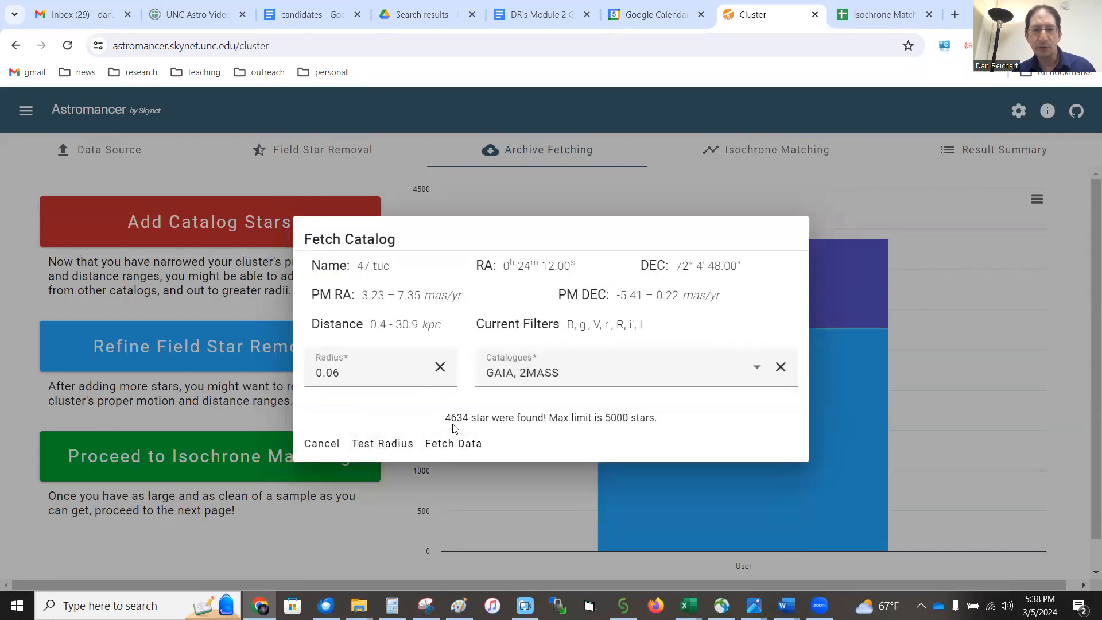
Step: Try a slightly larger catalog search radius of 0.07 and test it
left_click(365, 375)
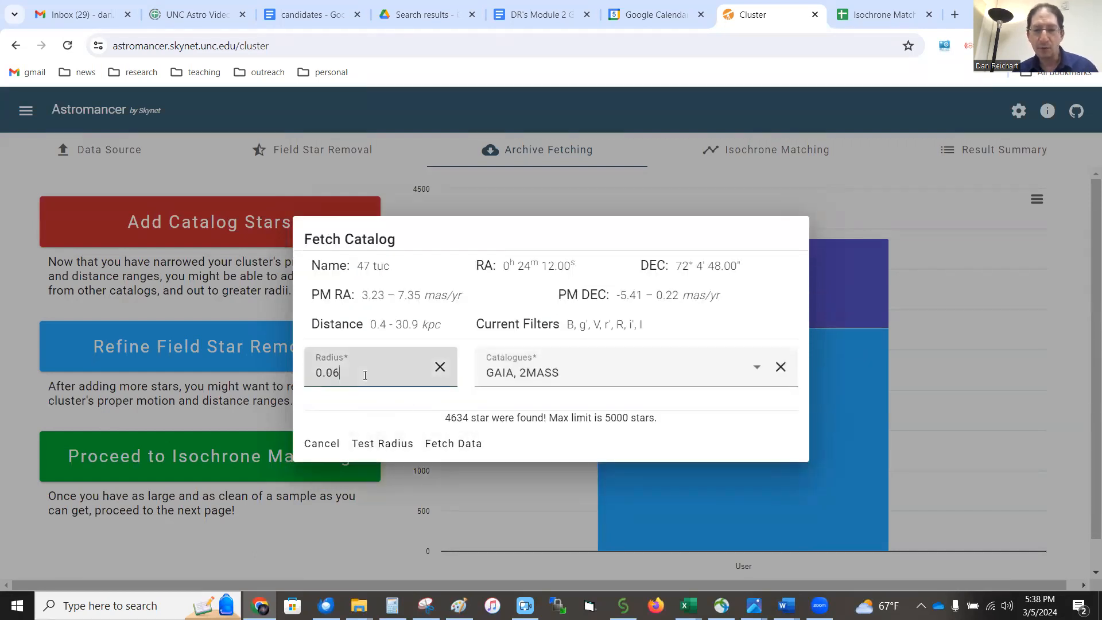
key("BackSpace")
type("7")
left_click(395, 447)
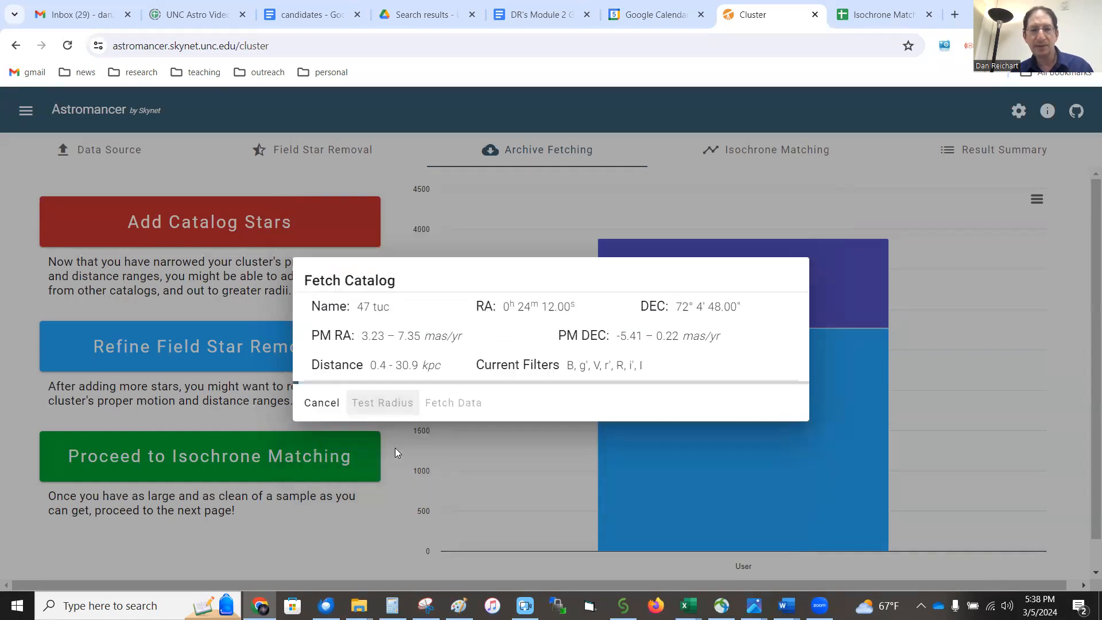
Step: Set the radius back to 0.06, retest it, and fetch the GAIA and 2MASS catalog data
left_click(382, 369)
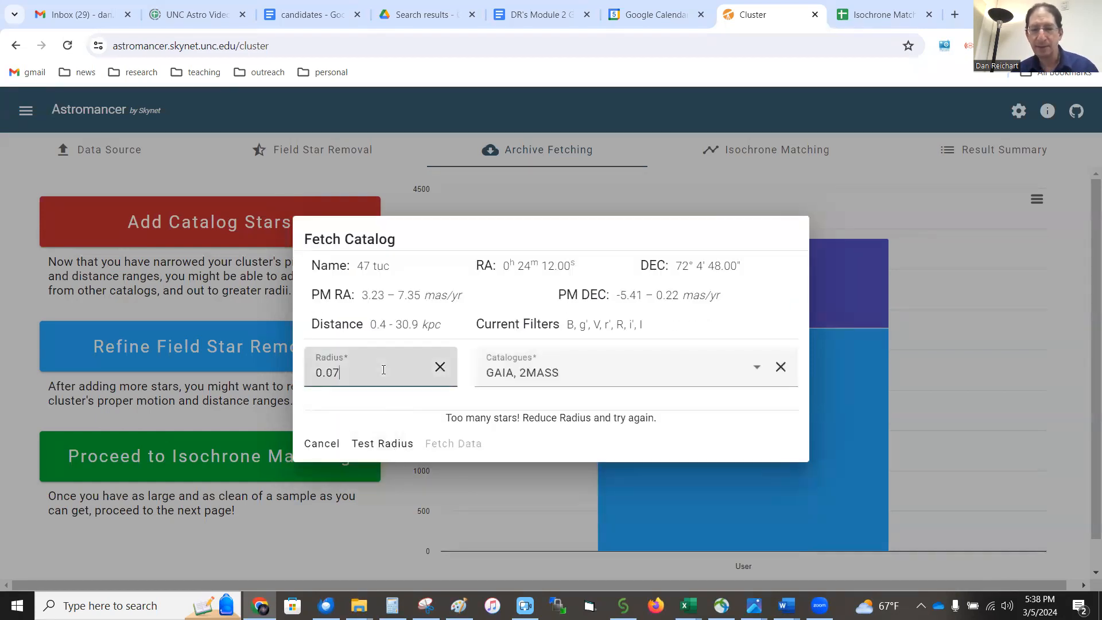
type("6")
left_click(388, 443)
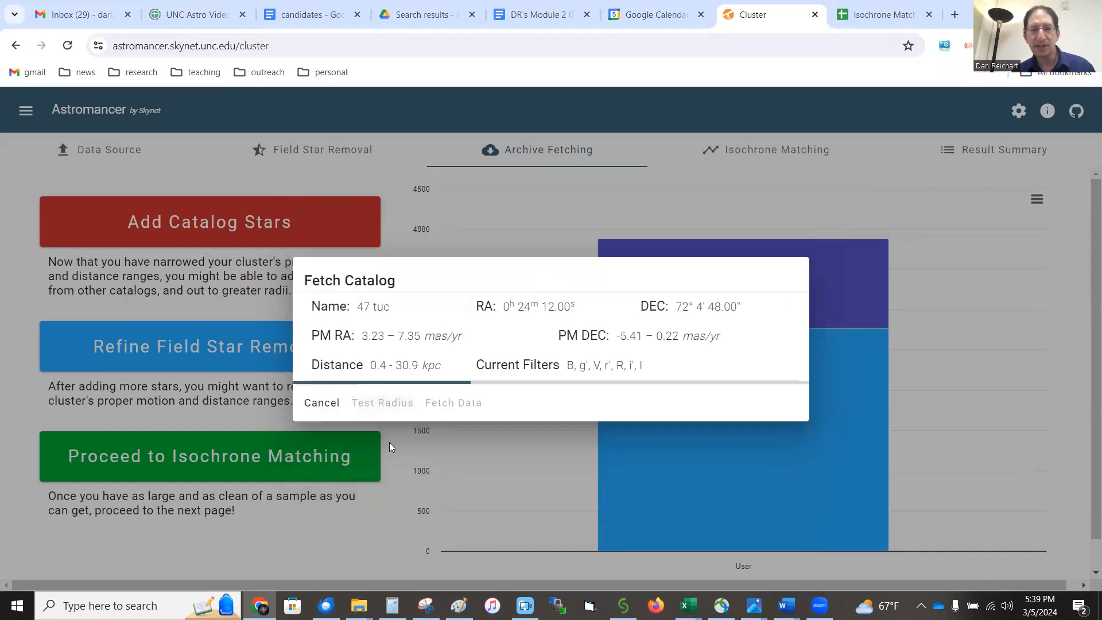
left_click(468, 446)
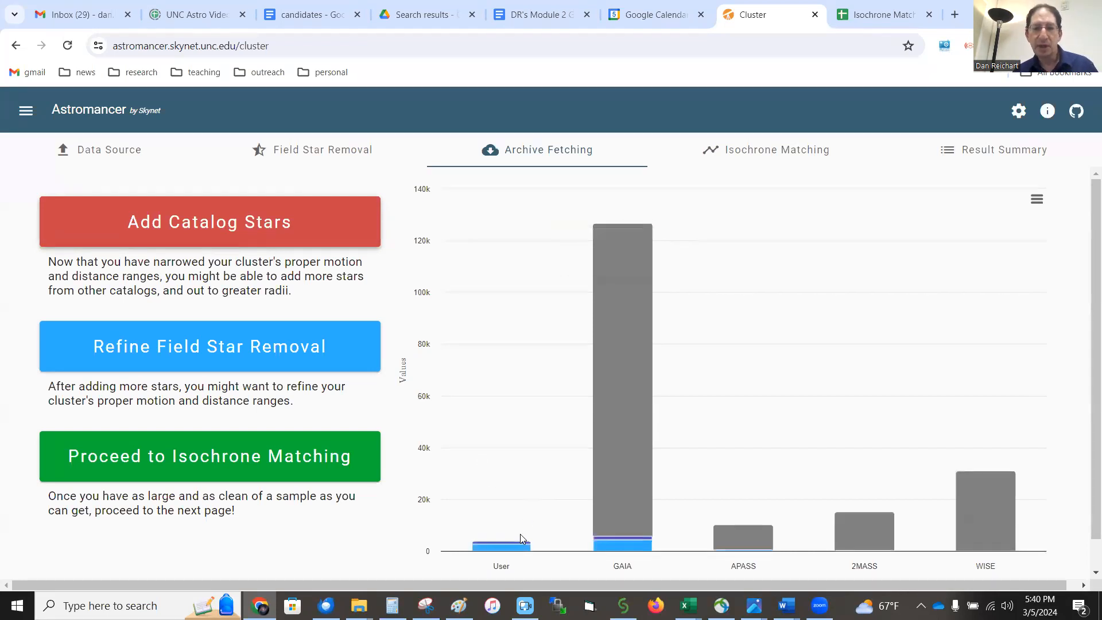
Step: Check the cluster star counts for the User, GAIA and 2MASS catalogs and proceed to isochrone matching
mouse_move(521, 545)
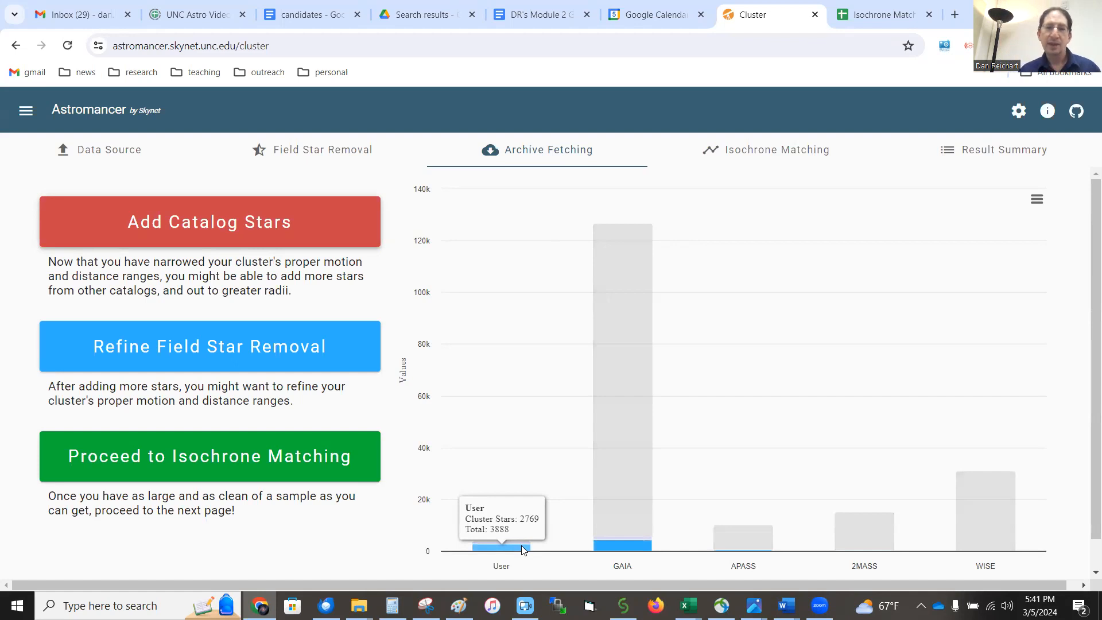
mouse_move(607, 547)
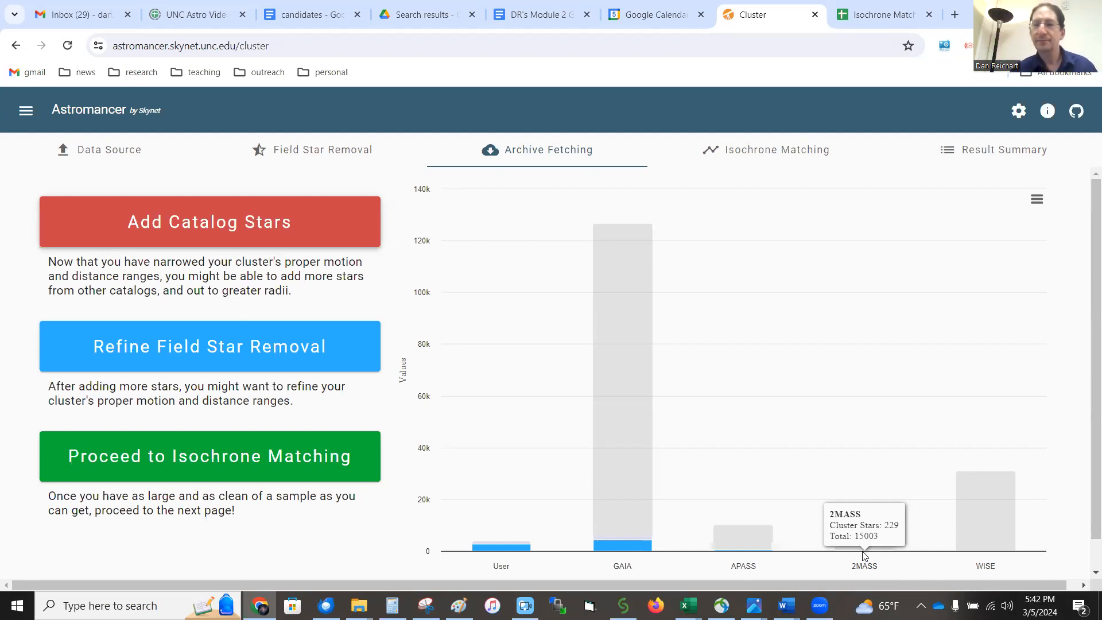
left_click(184, 456)
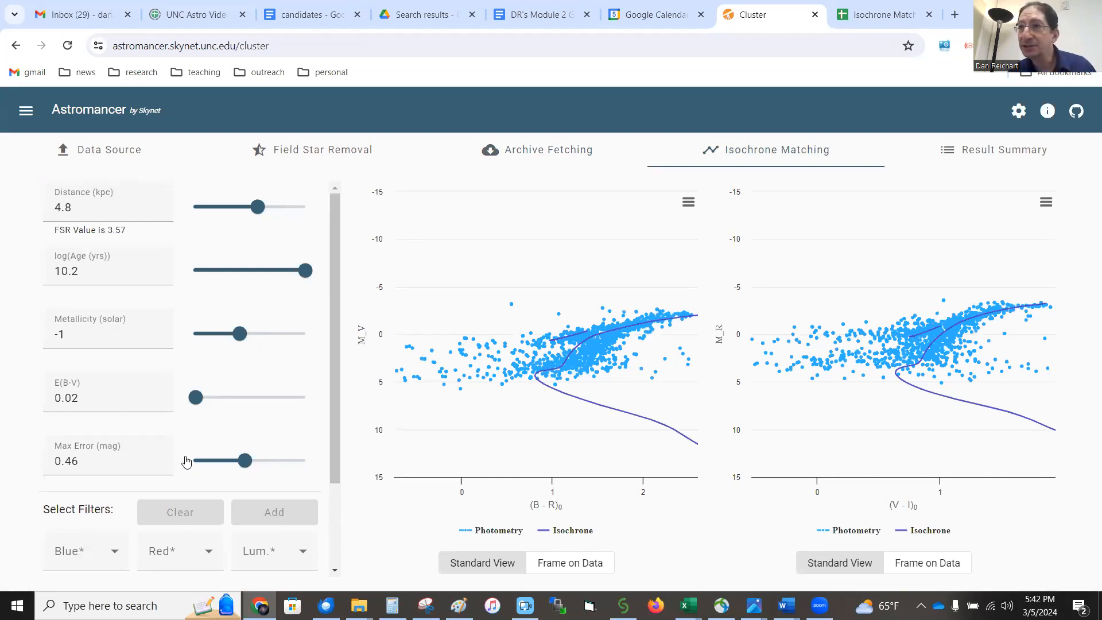
Step: Add a GAIA diagram using BP as the blue filter, RP as red and G as luminosity
left_click(69, 554)
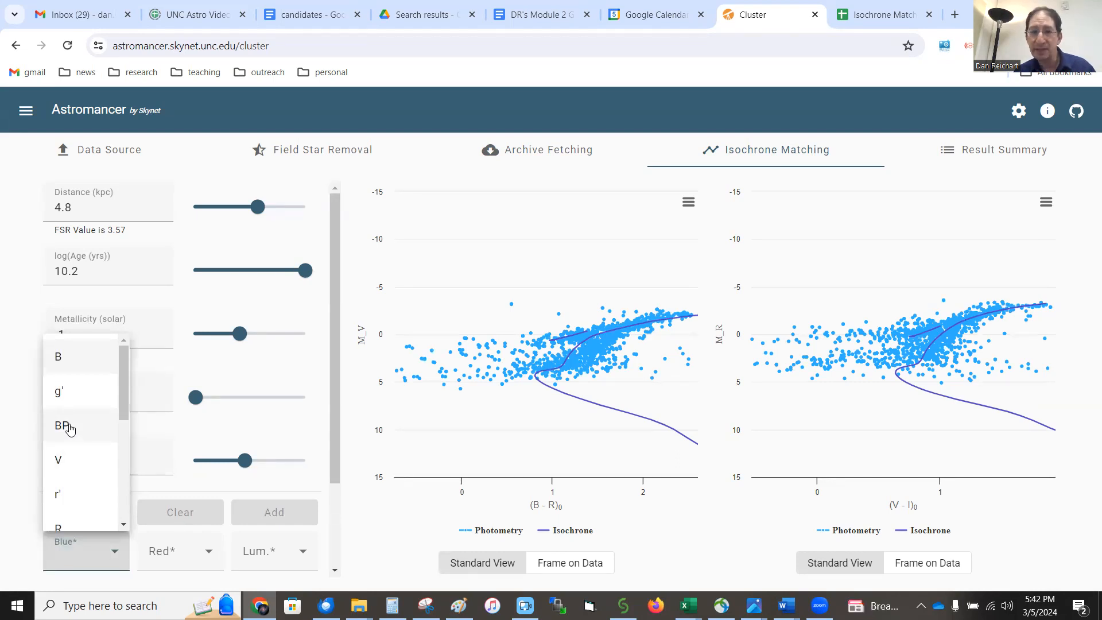
left_click(69, 428)
left_click(151, 553)
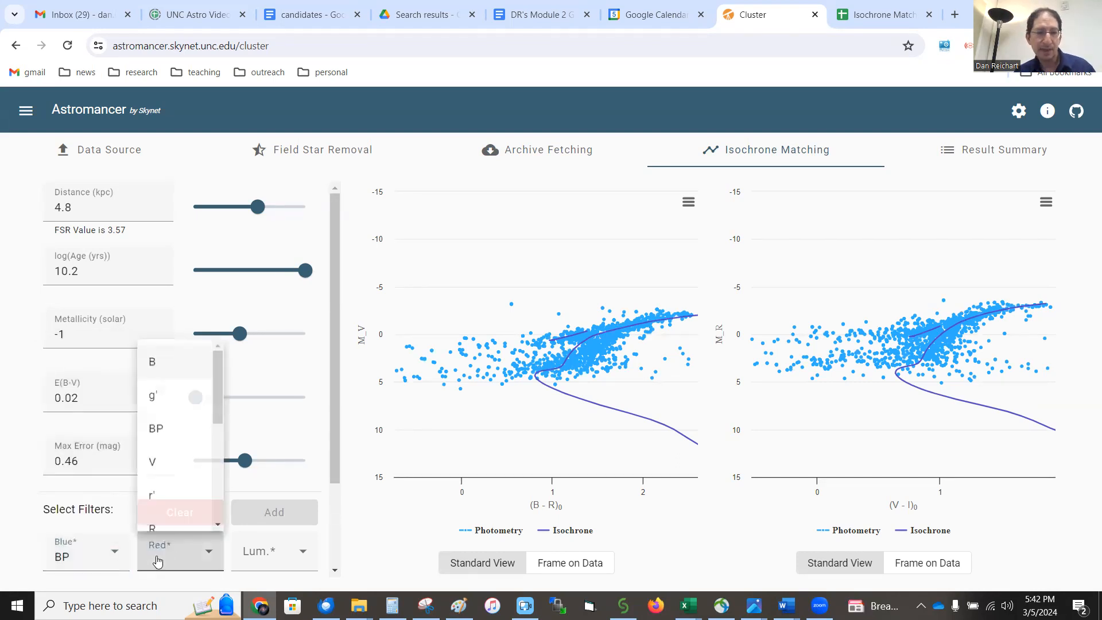
scroll(152, 473, "down", 3)
left_click(153, 466)
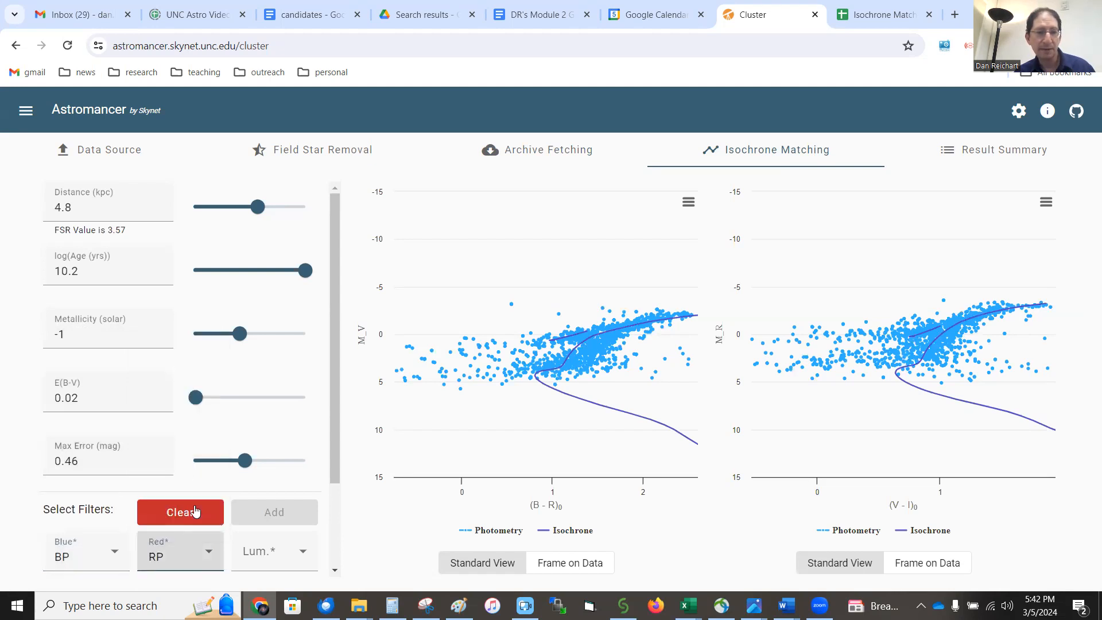
left_click(247, 552)
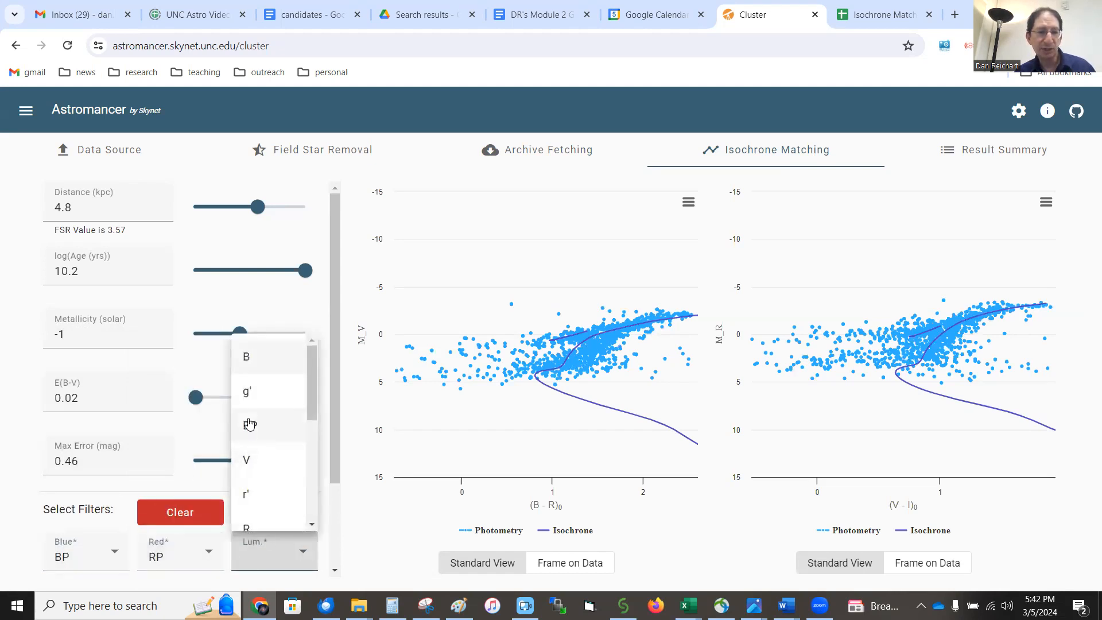
scroll(249, 425, "down", 1)
left_click(258, 495)
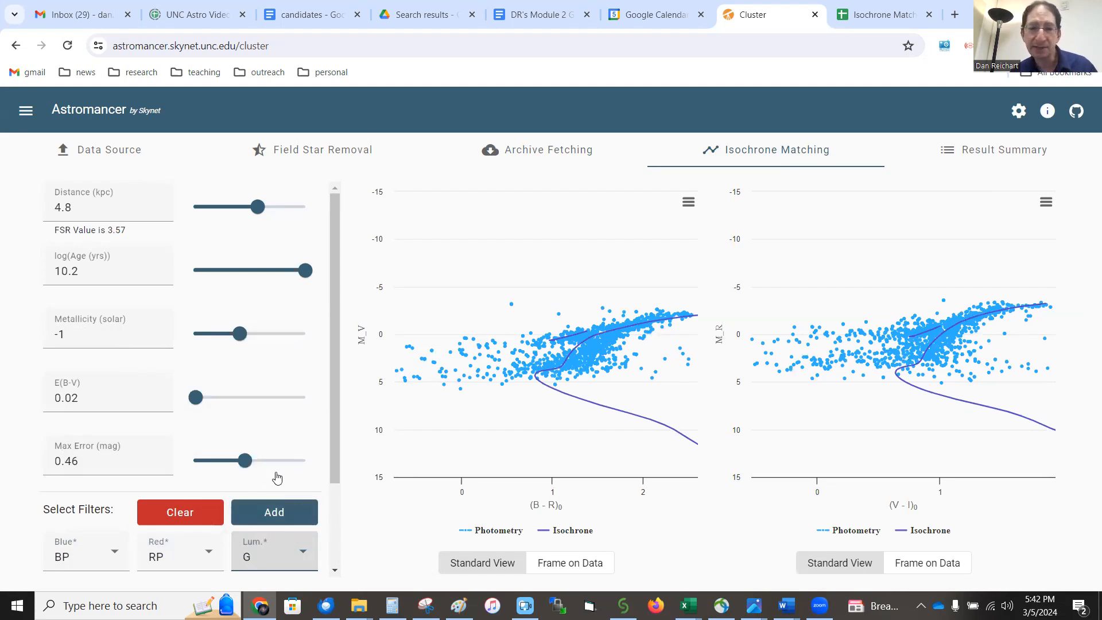
left_click(278, 511)
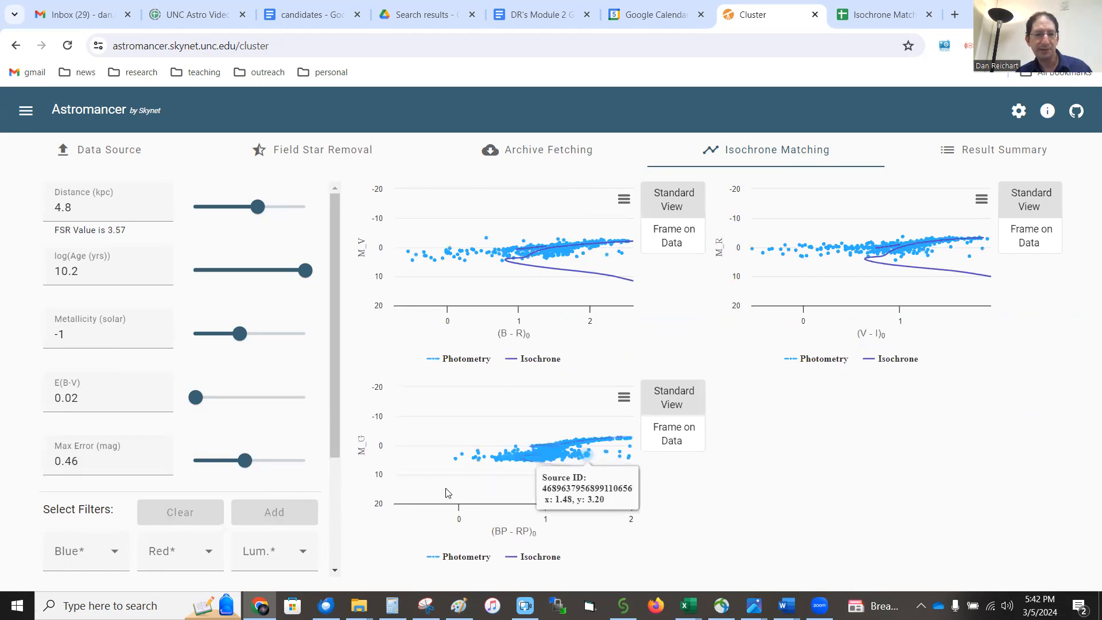
Step: Add a 2MASS diagram using J as the blue filter, K as red and H as luminosity
left_click(84, 551)
scroll(92, 450, "down", 4)
scroll(92, 451, "down", 1)
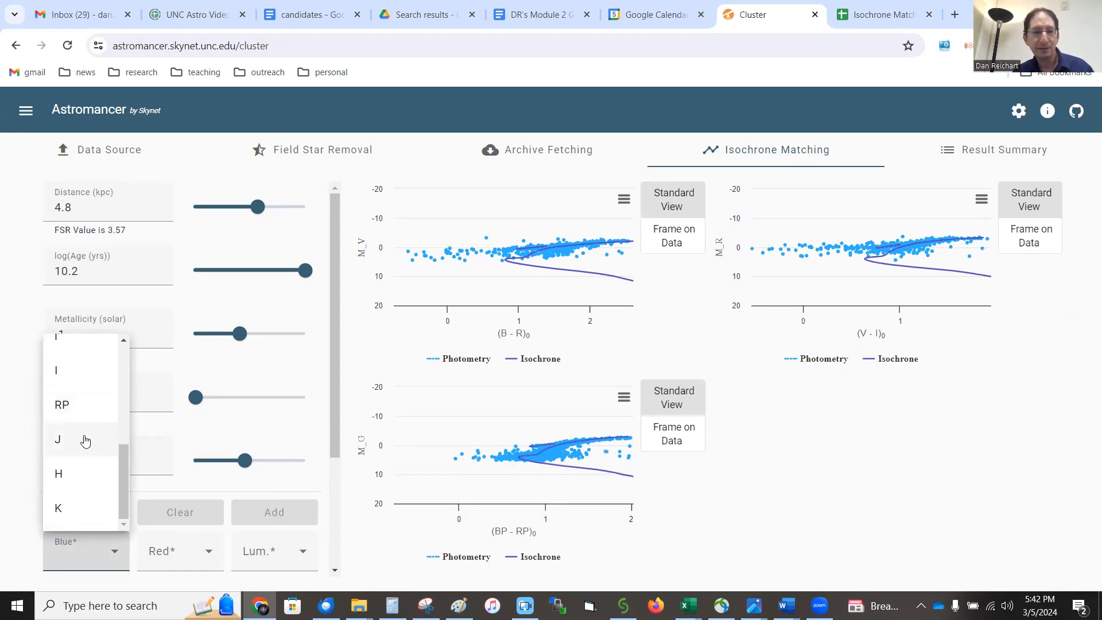
left_click(84, 440)
left_click(163, 551)
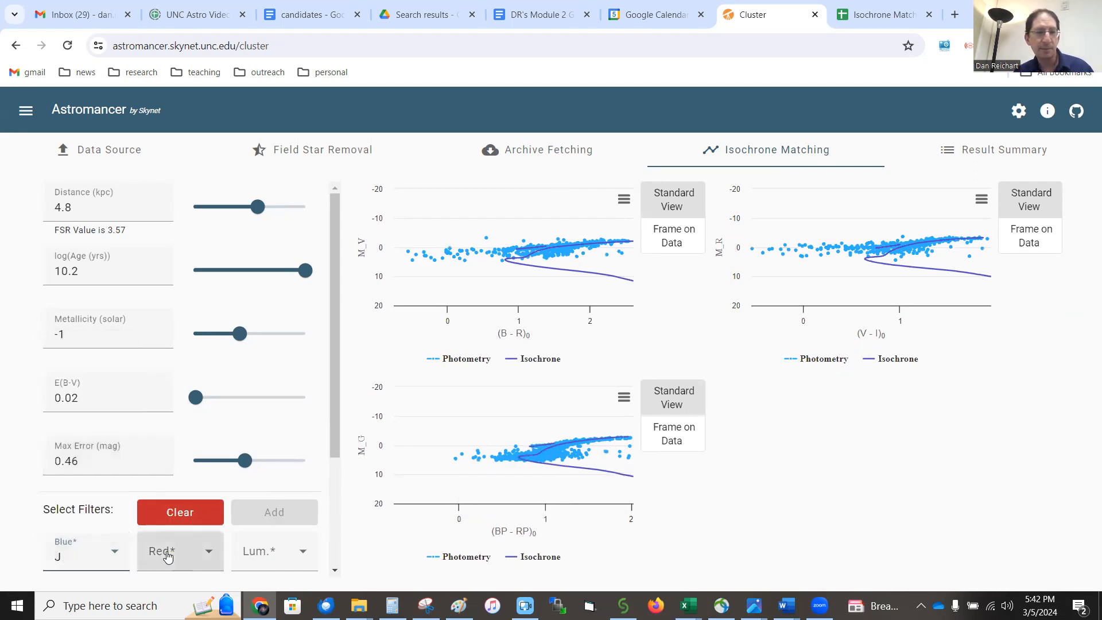
scroll(171, 497, "down", 5)
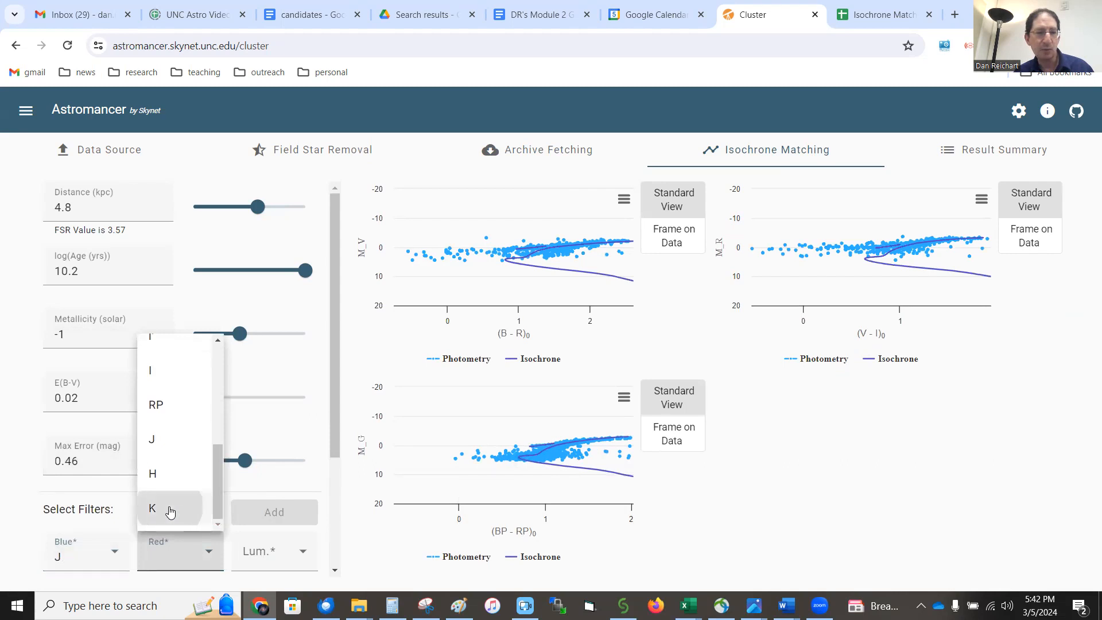
left_click(169, 510)
left_click(259, 553)
scroll(259, 488, "down", 3)
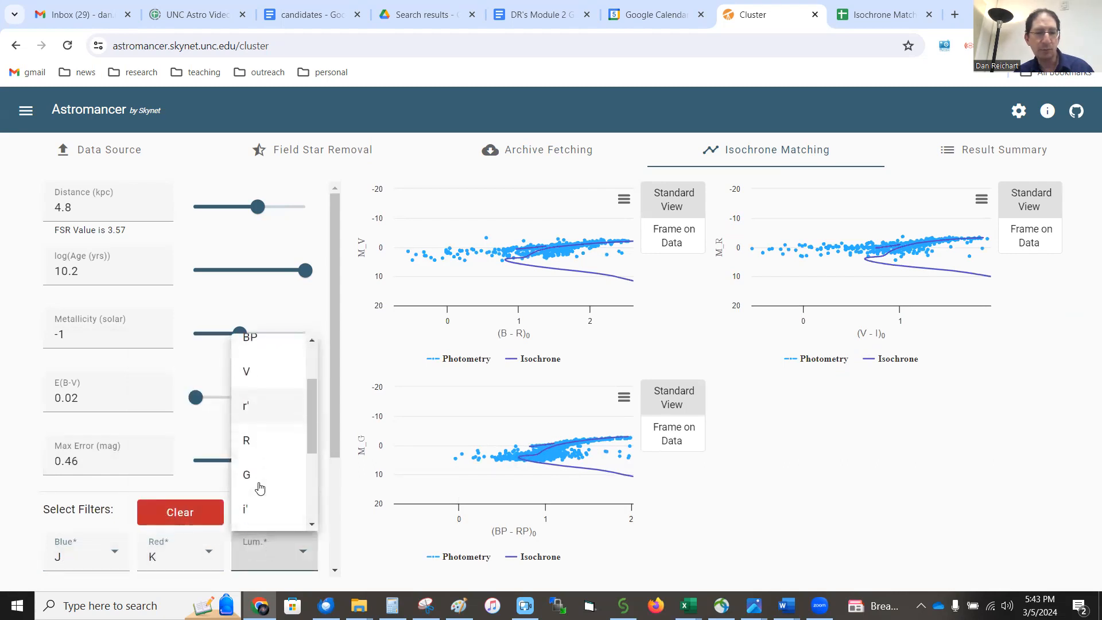
scroll(260, 487, "up", 1)
scroll(259, 488, "down", 3)
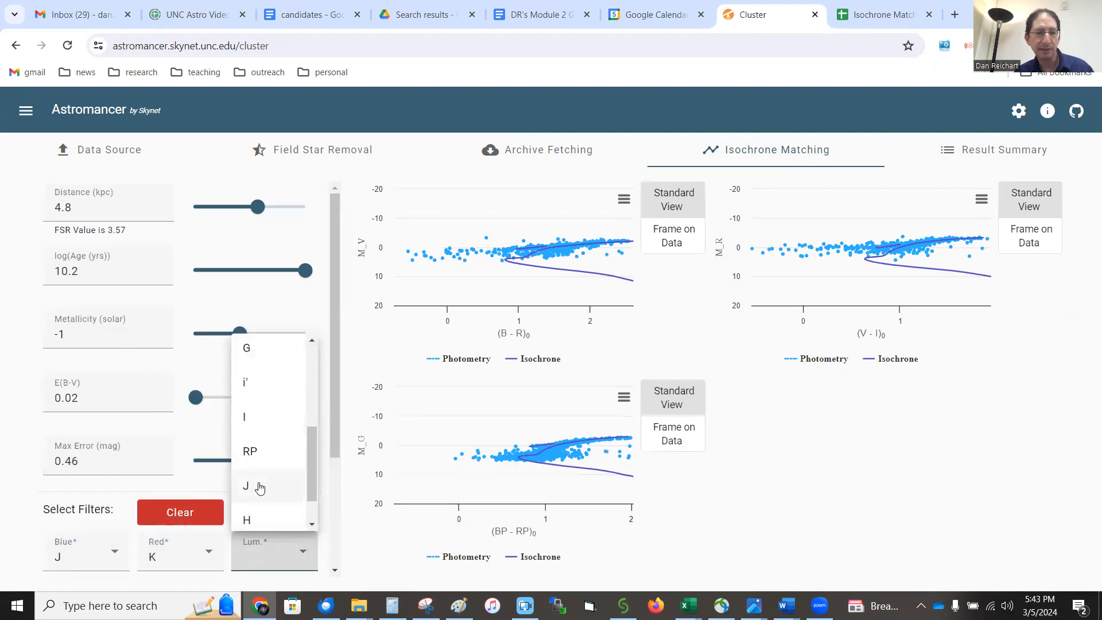
left_click(260, 481)
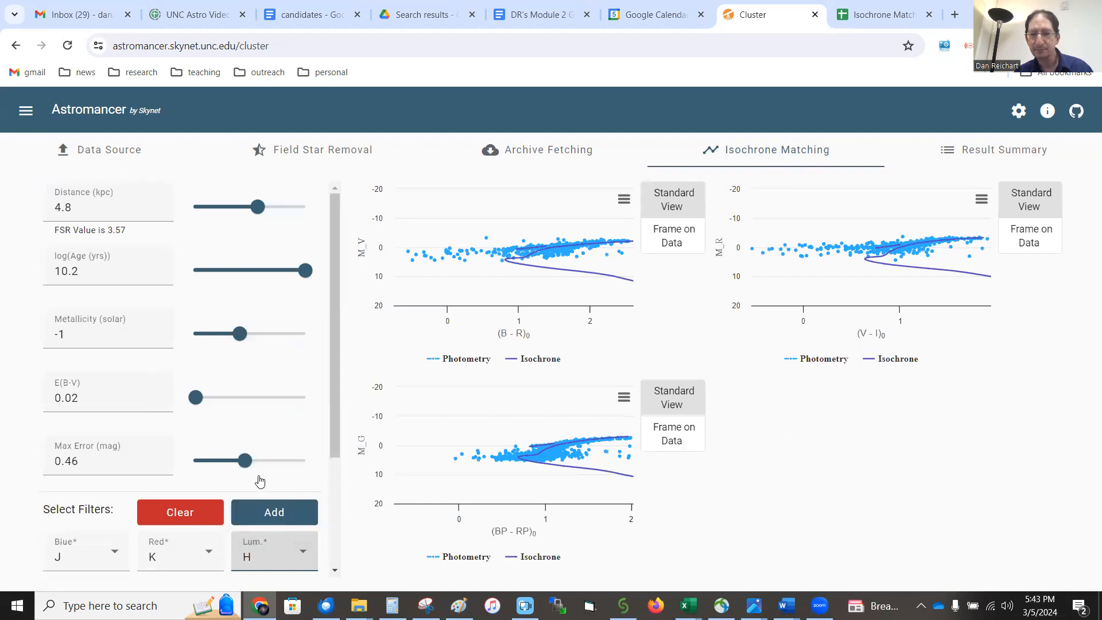
left_click(267, 508)
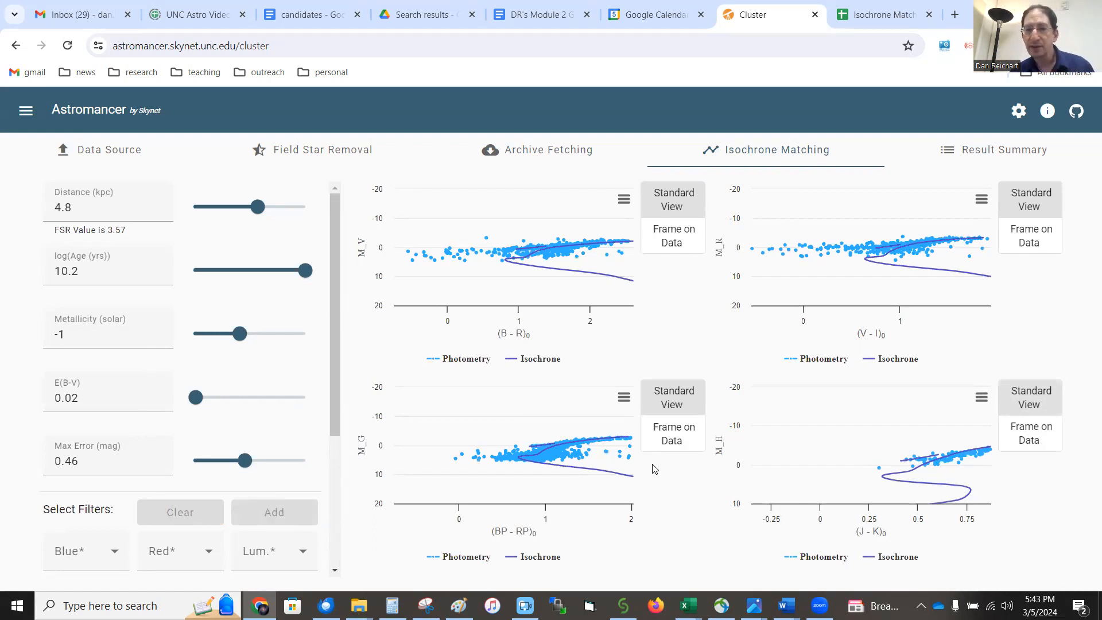
Step: Frame all four isochrone diagrams on their data instead of the standard view
left_click(1019, 440)
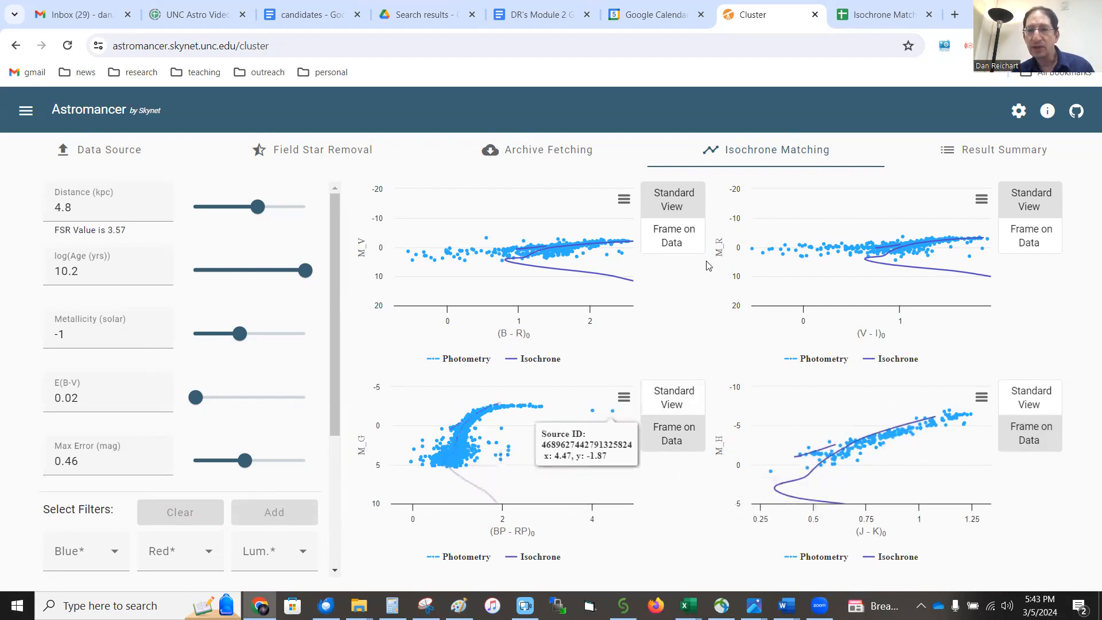
left_click(695, 241)
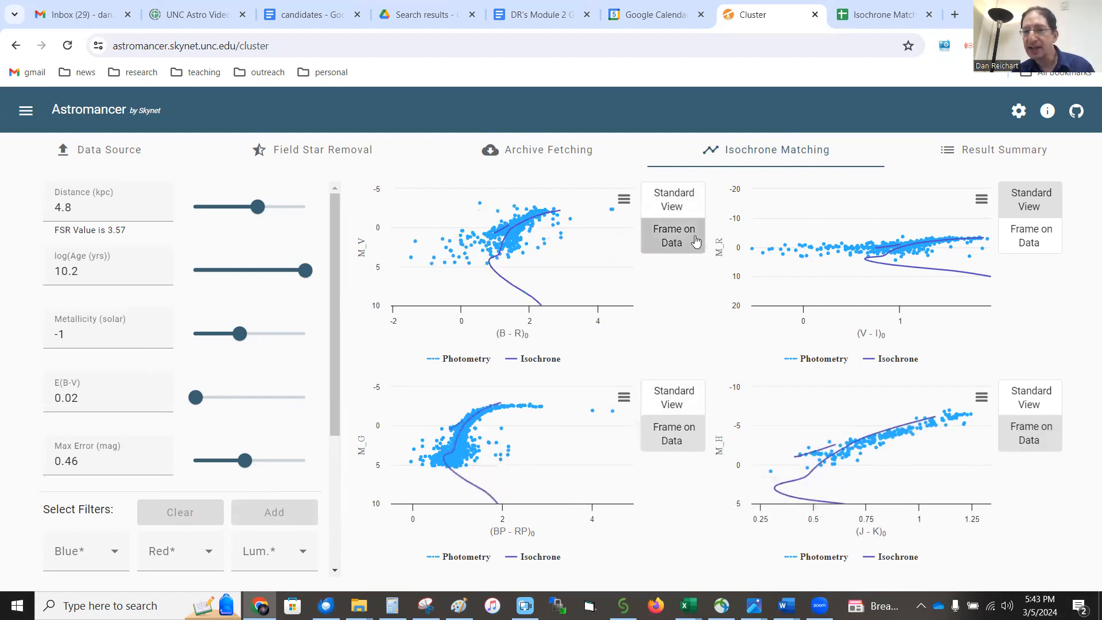
left_click(1032, 237)
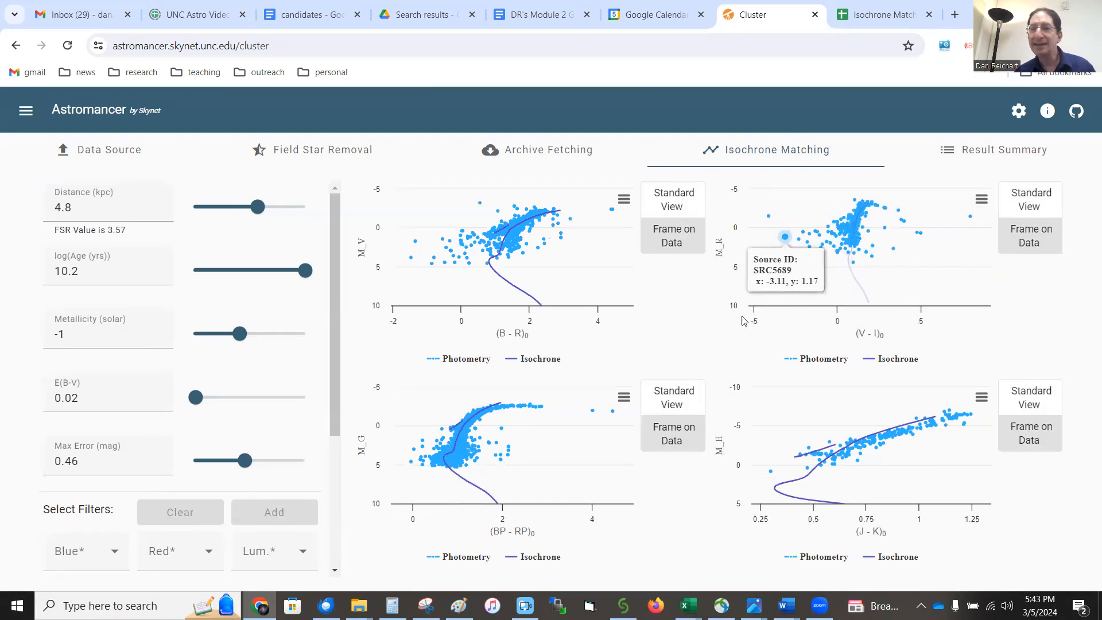
Step: Try a maximum error of 1 mag, and lower it to 0.1 mag to filter out poorly measured stars
left_click_drag(245, 462, 319, 467)
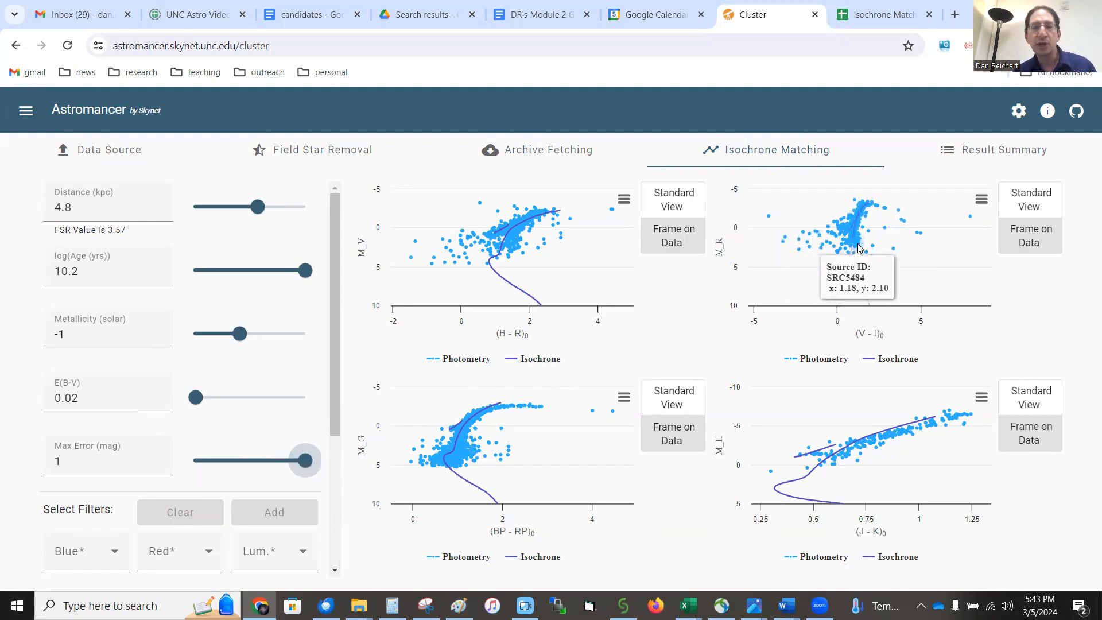
left_click_drag(304, 466, 208, 469)
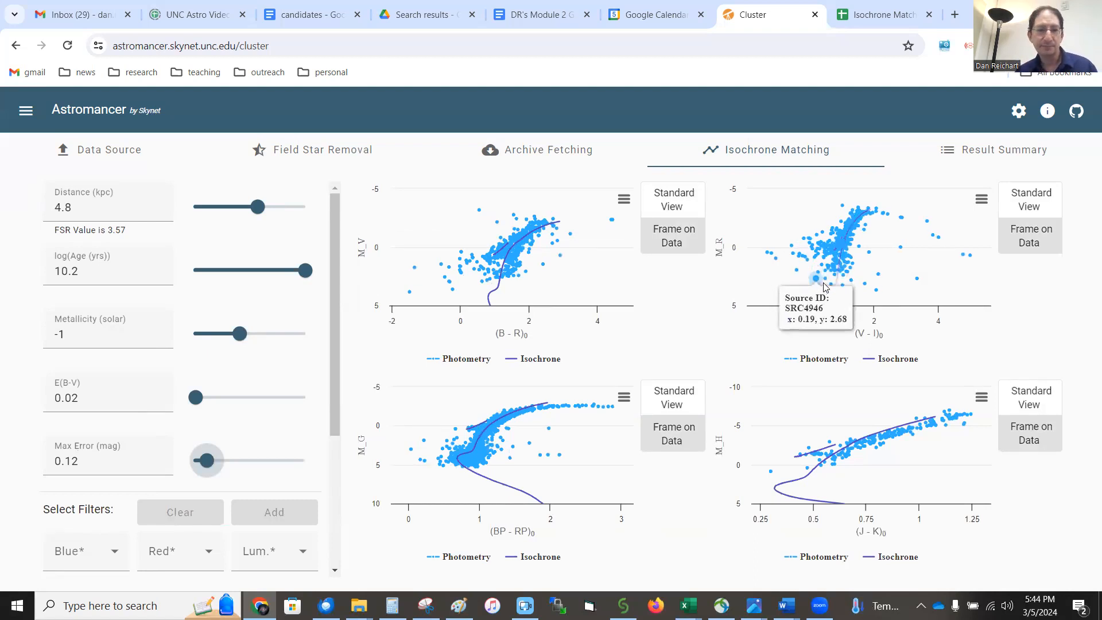
left_click(157, 466)
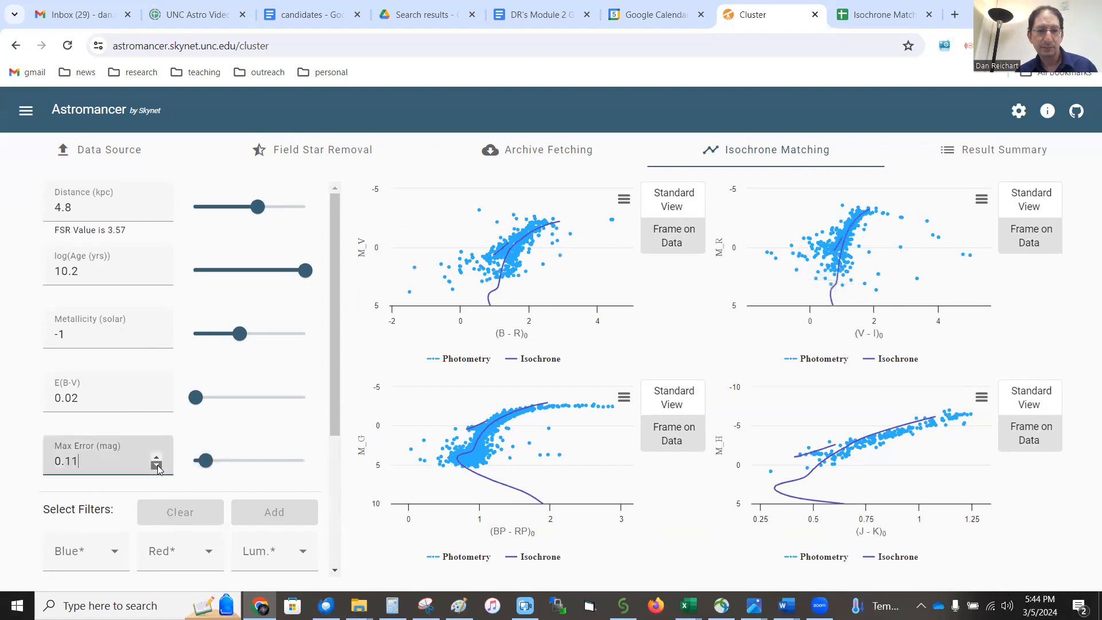
left_click(157, 466)
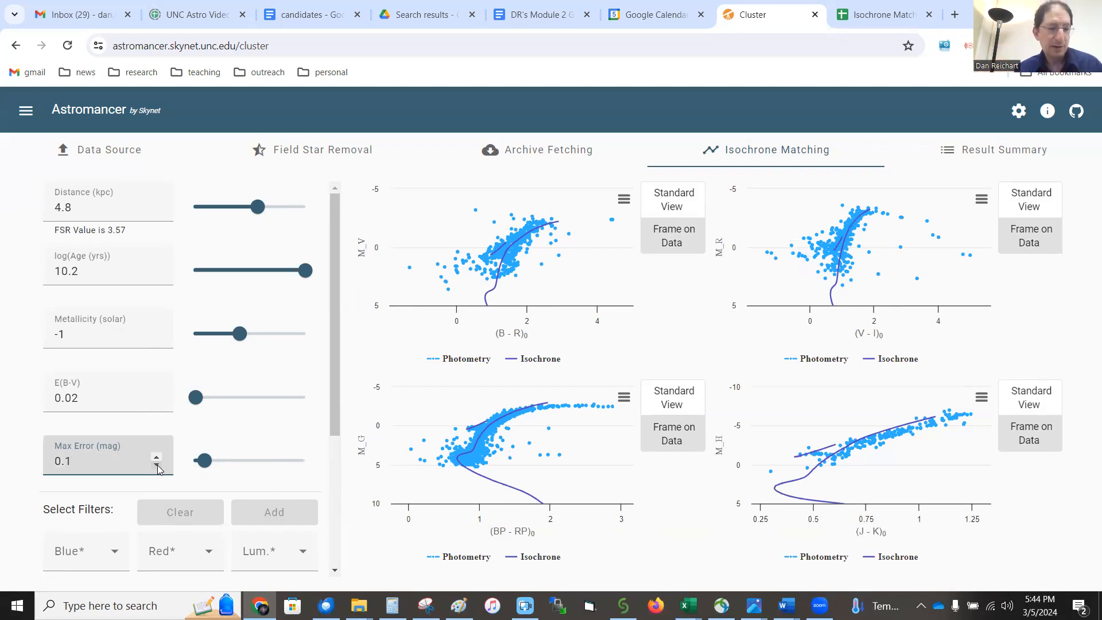
Step: Zoom the web page out past 80% and reload it so the four diagrams redraw at the smaller scale
key("ctrl+minus")
key("ctrl+minus")
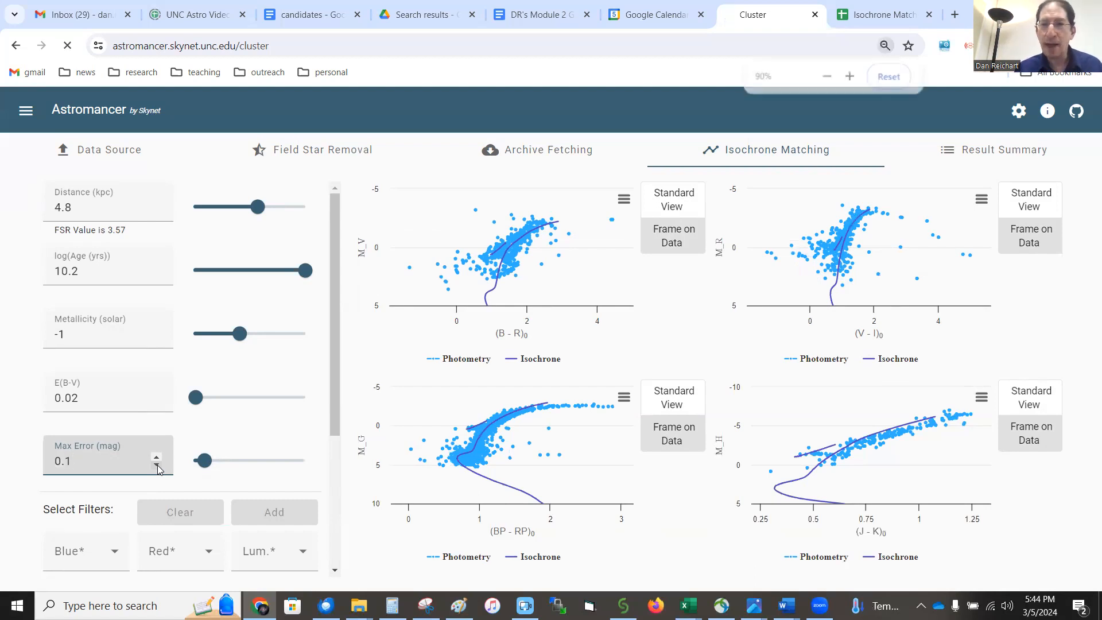
key("F5")
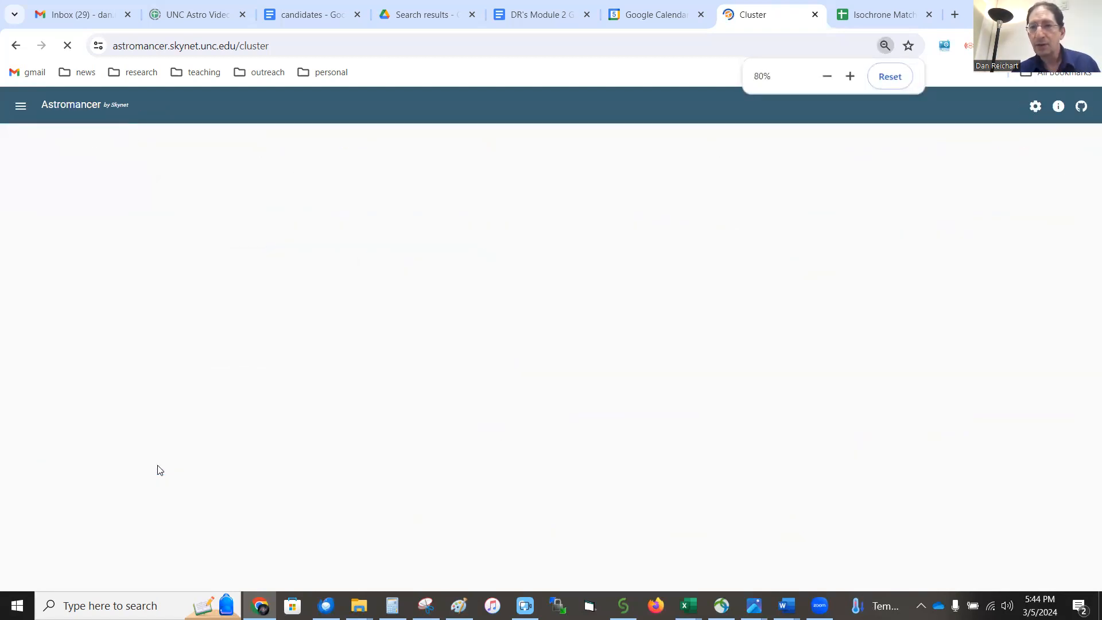
key("ctrl+minus")
key("F5")
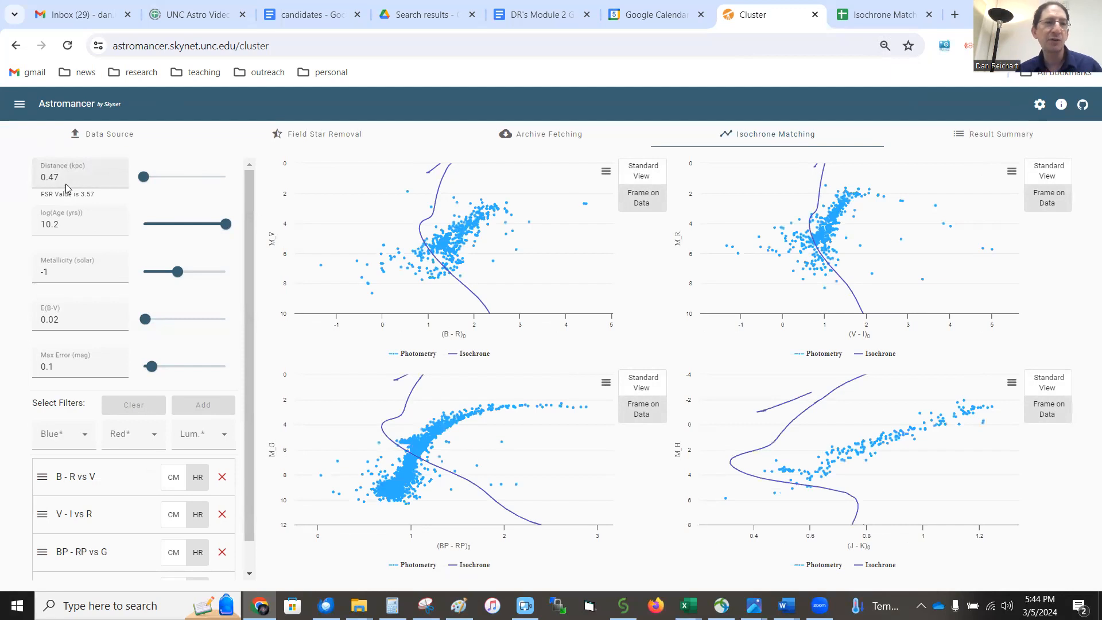
Step: Set the cluster distance to 4.8 kpc
left_click_drag(64, 178, 33, 188)
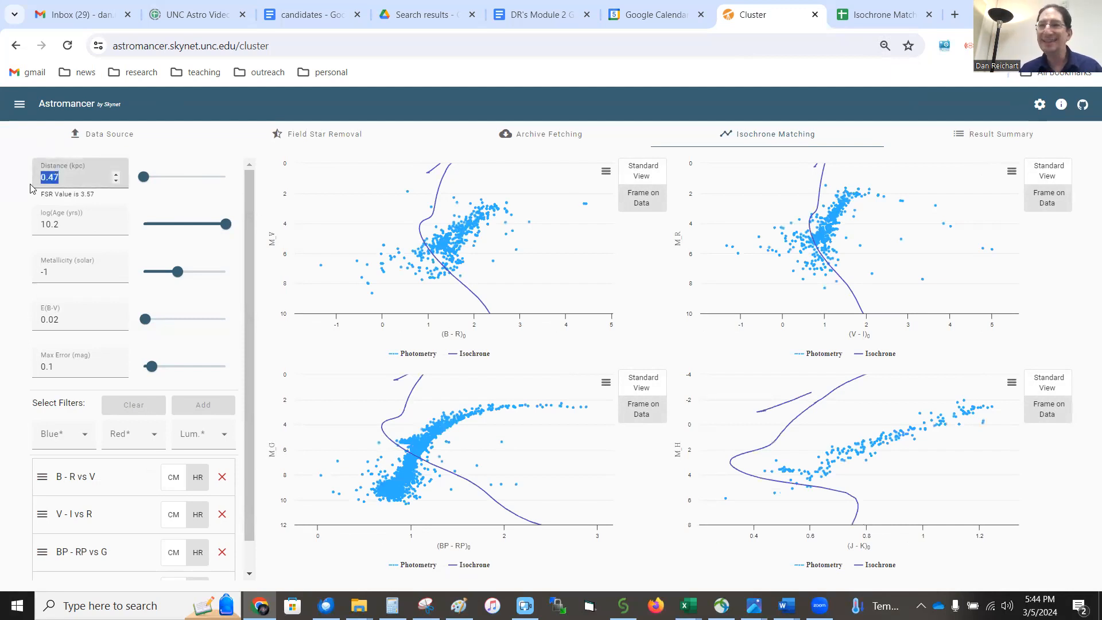
type("4")
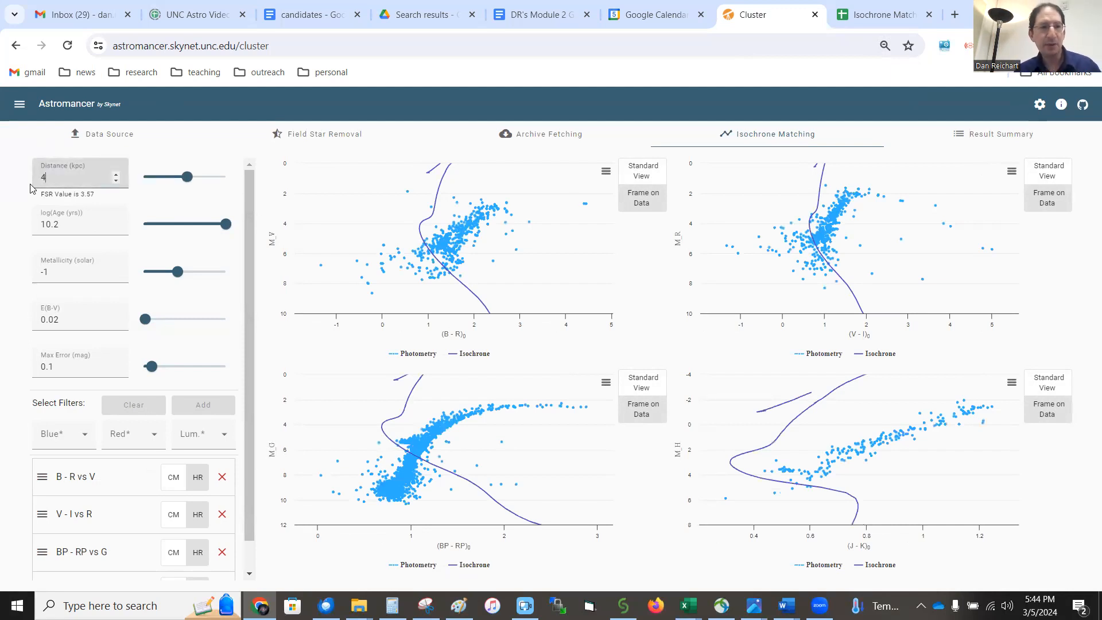
type(".8")
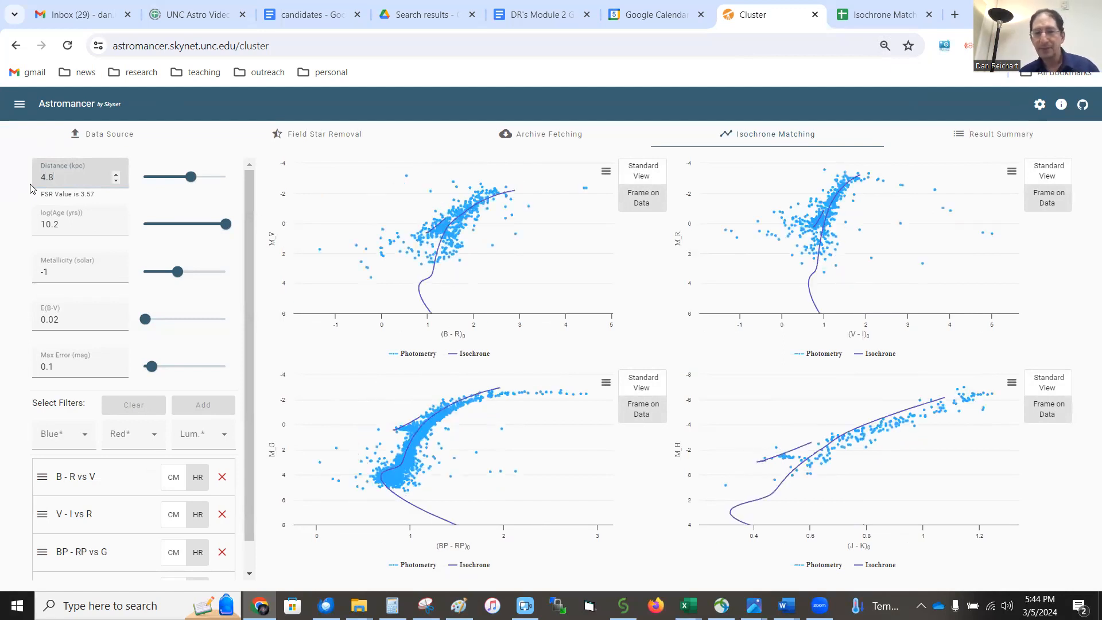
mouse_move(397, 243)
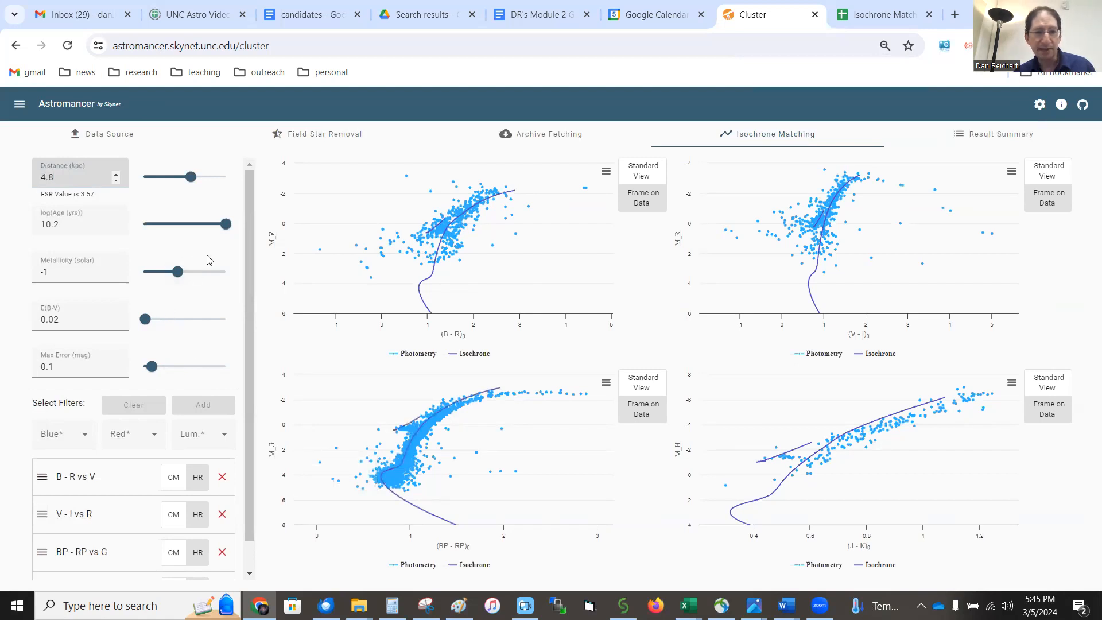
Step: Keep log(Age) at 10.2 and set the isochrone's metallicity to -0.8 to fit the giant branch
left_click(225, 224)
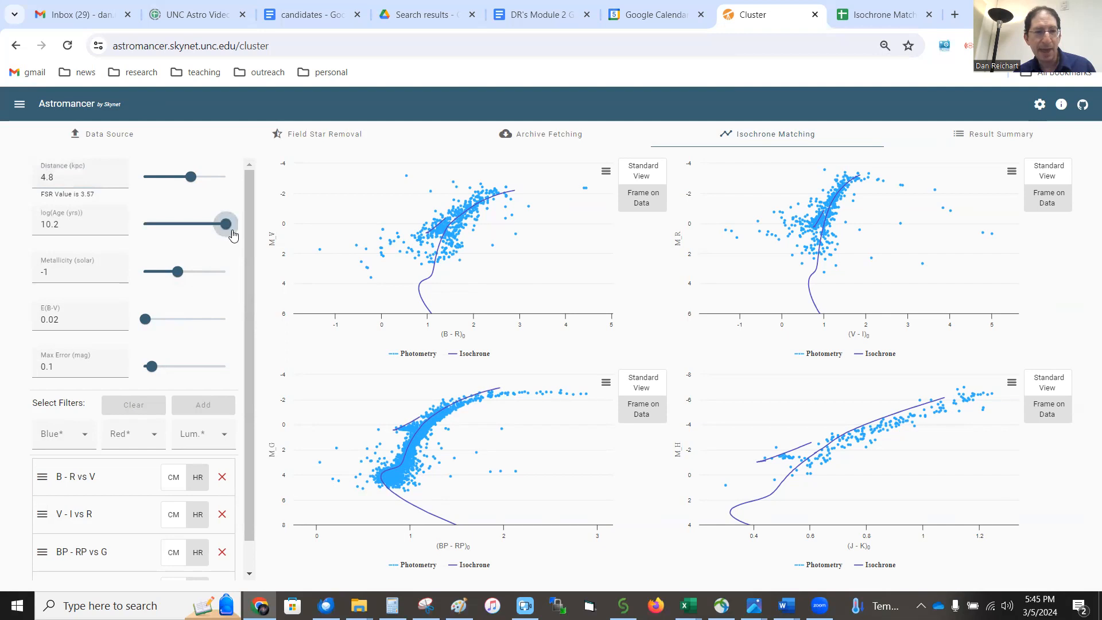
left_click_drag(178, 276, 183, 276)
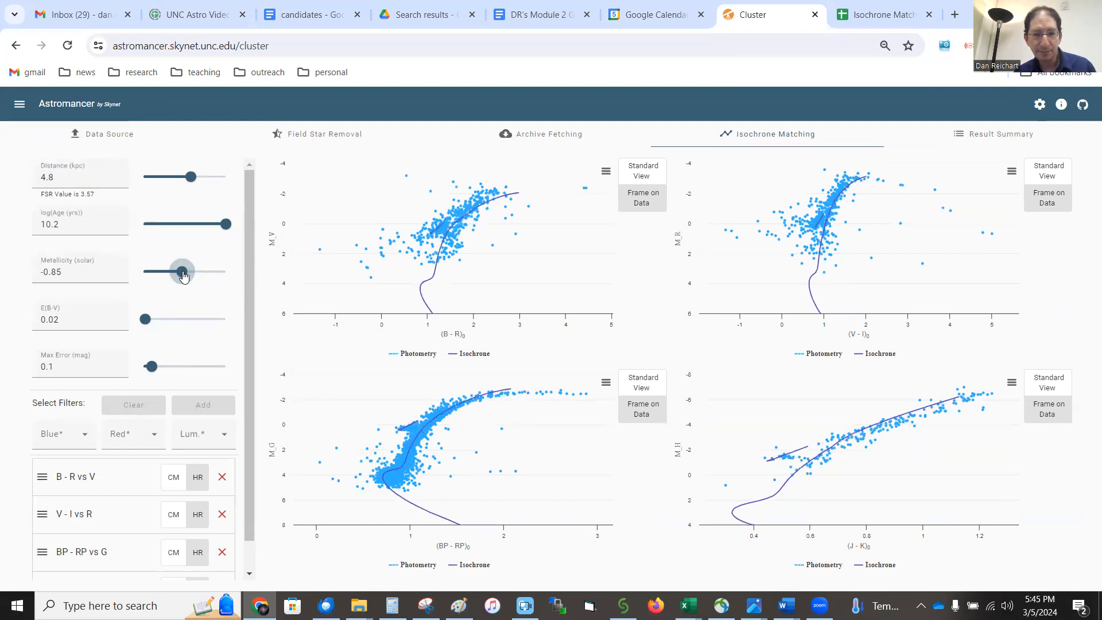
left_click(118, 273)
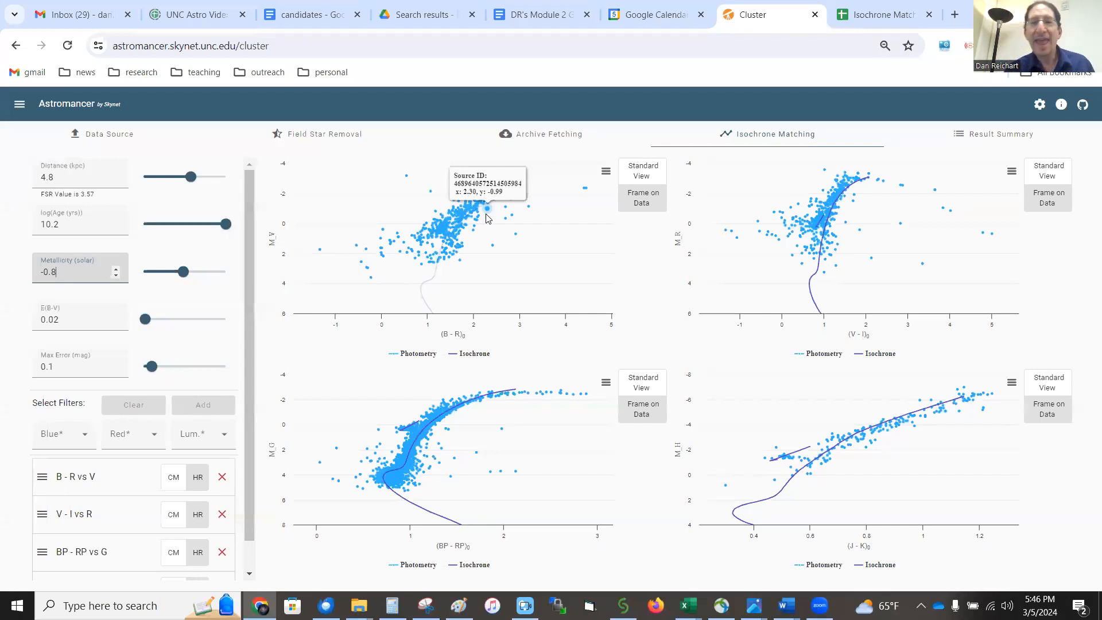
Step: Switch to the Isochrone Matching Results spreadsheet and review the results tables on the Skynet + Gaia + 2MASS sheet
left_click(844, 16)
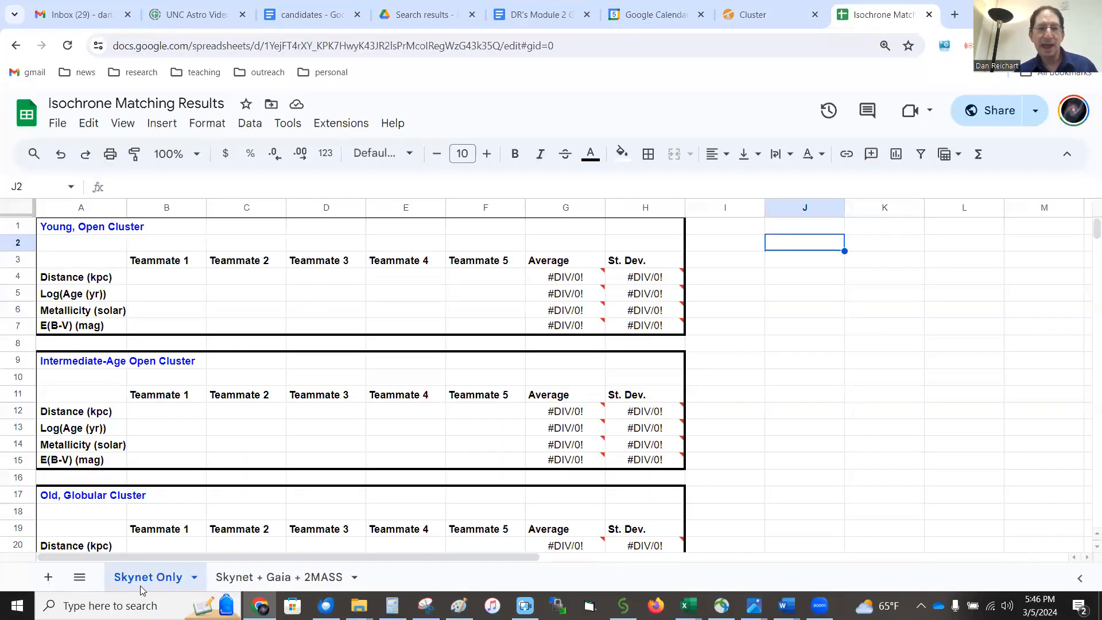
left_click(245, 576)
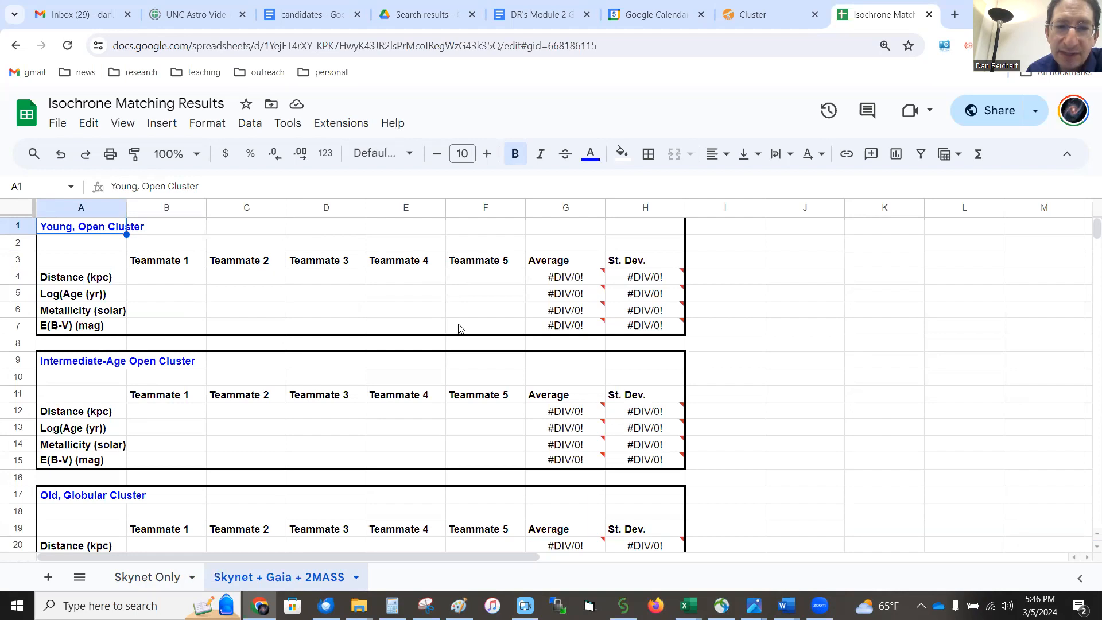
mouse_move(580, 289)
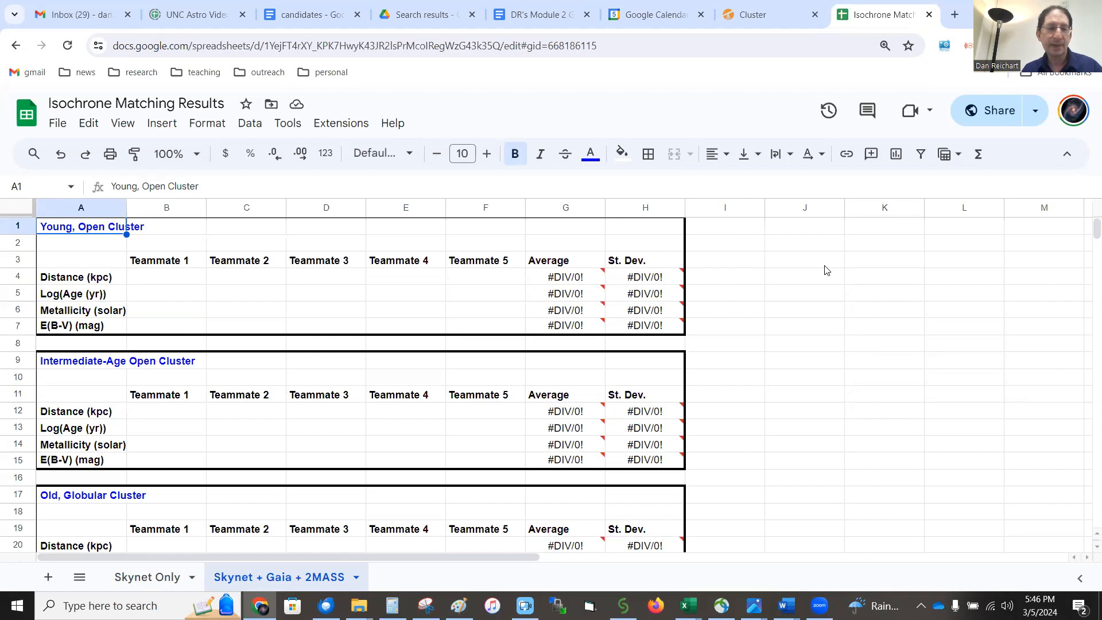
Step: Return to the Astromancer cluster page and view the image download options of each of the four diagrams
left_click(744, 13)
left_click(605, 172)
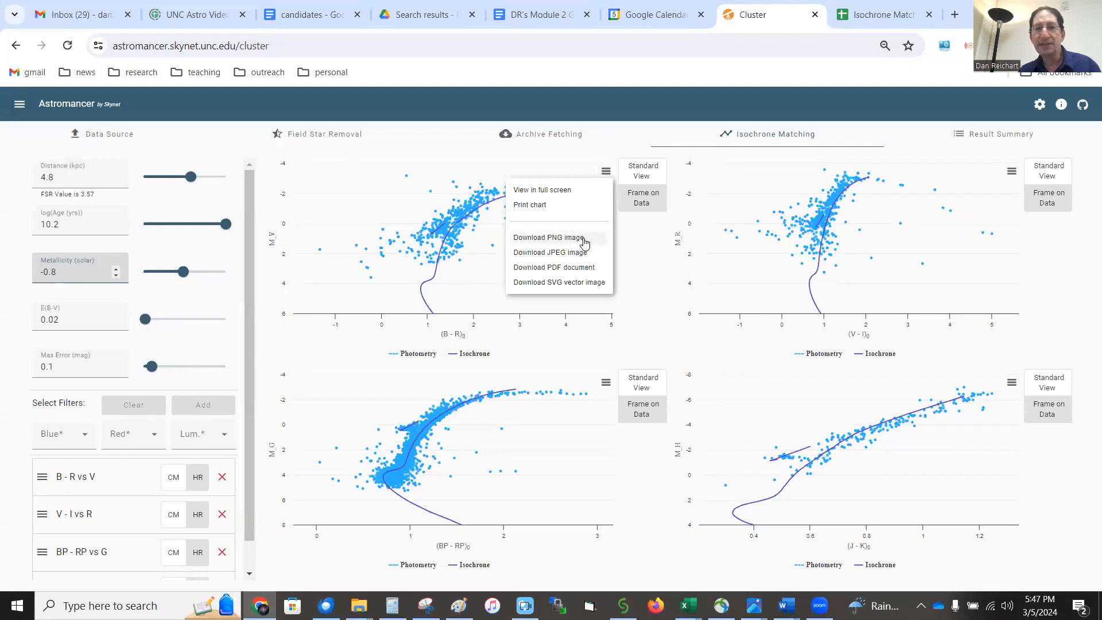
left_click(1011, 171)
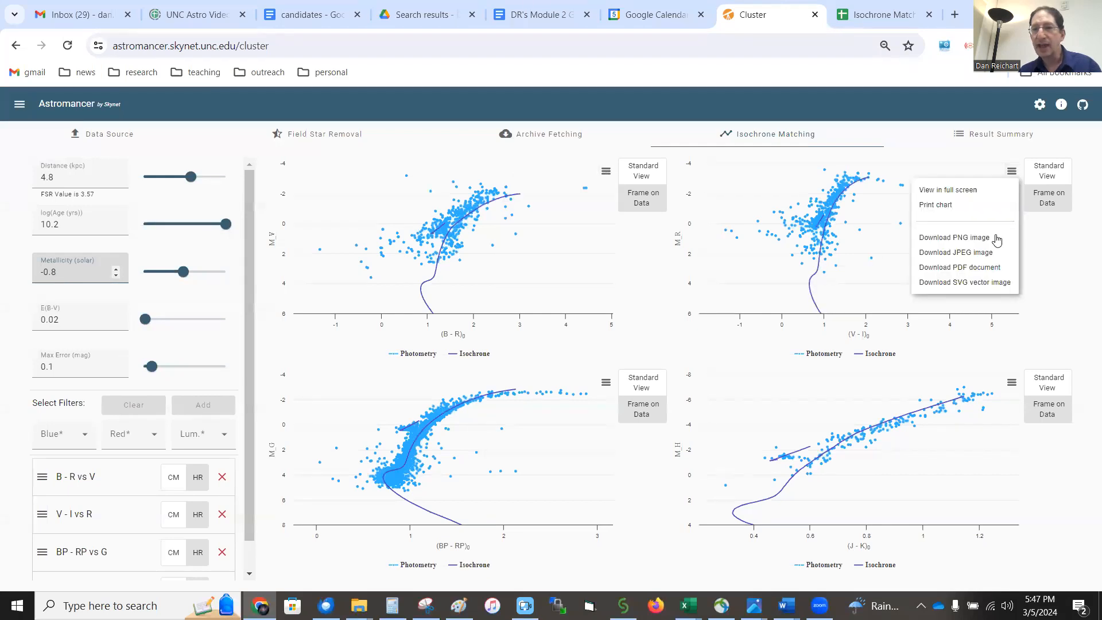
left_click(606, 384)
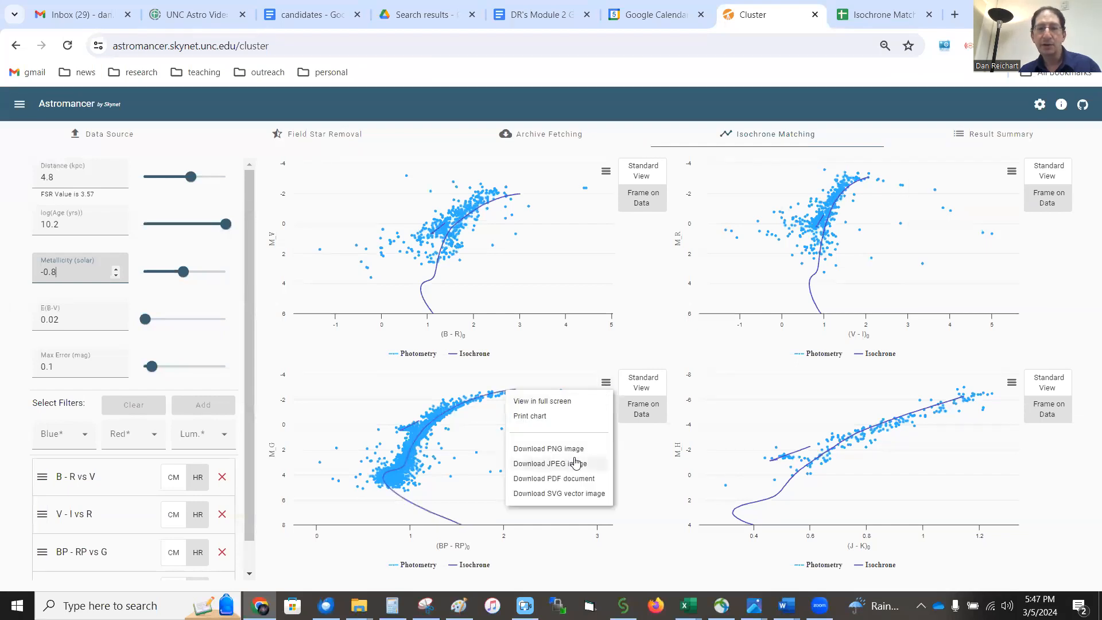
left_click(1011, 382)
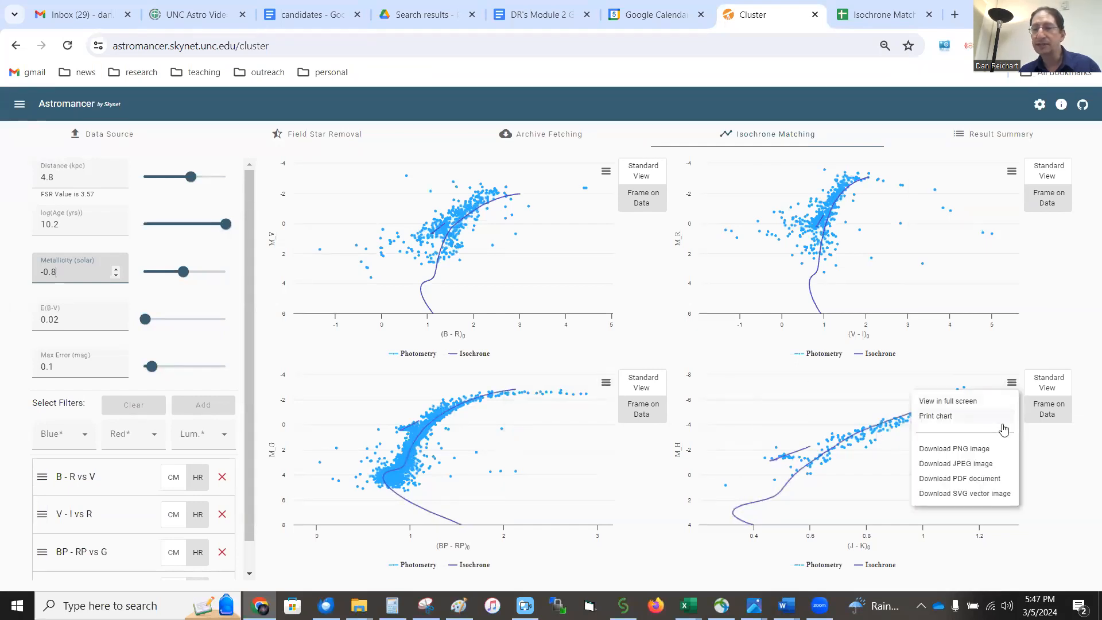